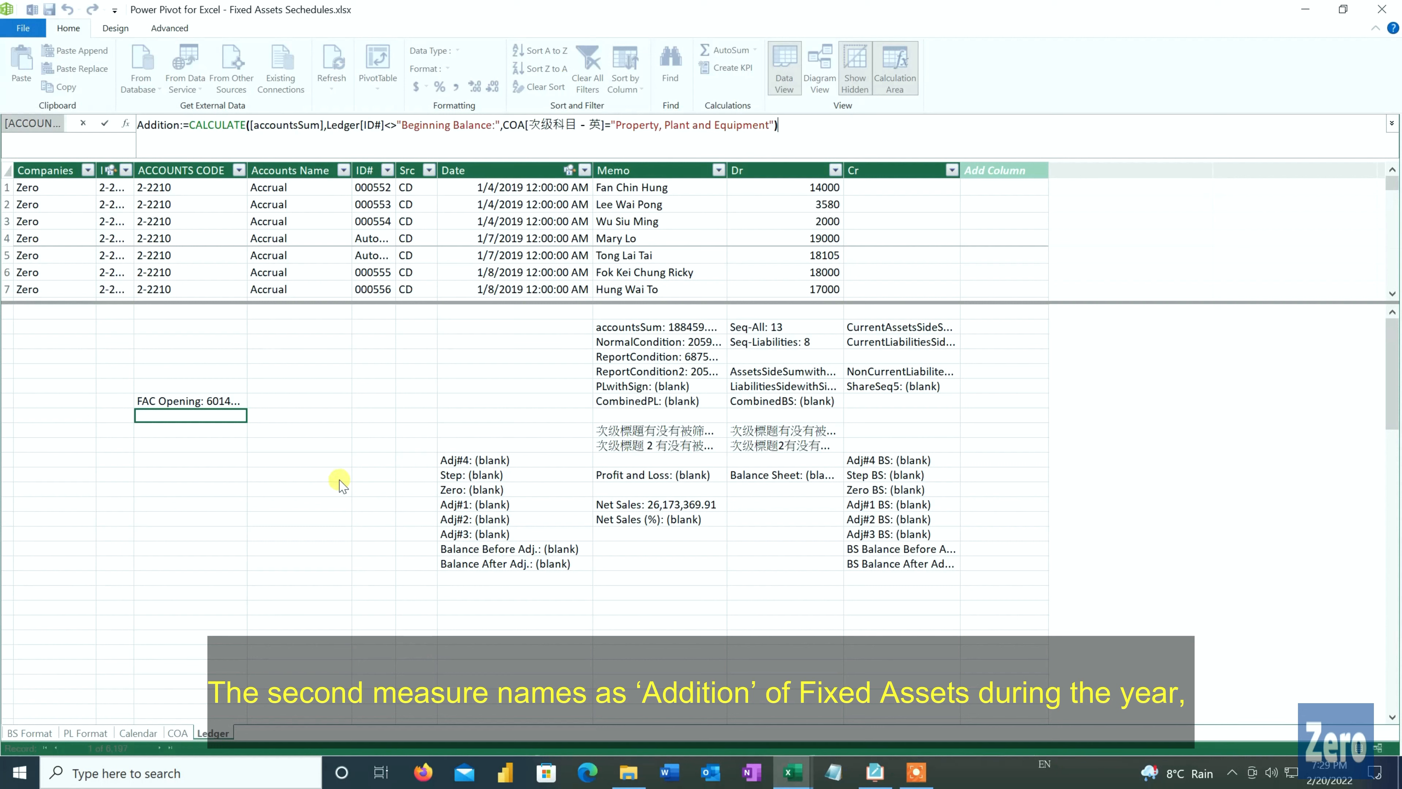
Step: Add the Addition measure and the Accumlated Depreciation measures FAD Opening, Charge (excluding Beginning Balance:) and FAD Closing:=[FAD Opening]+[Charge] to the Ledger calculation area
key(Return)
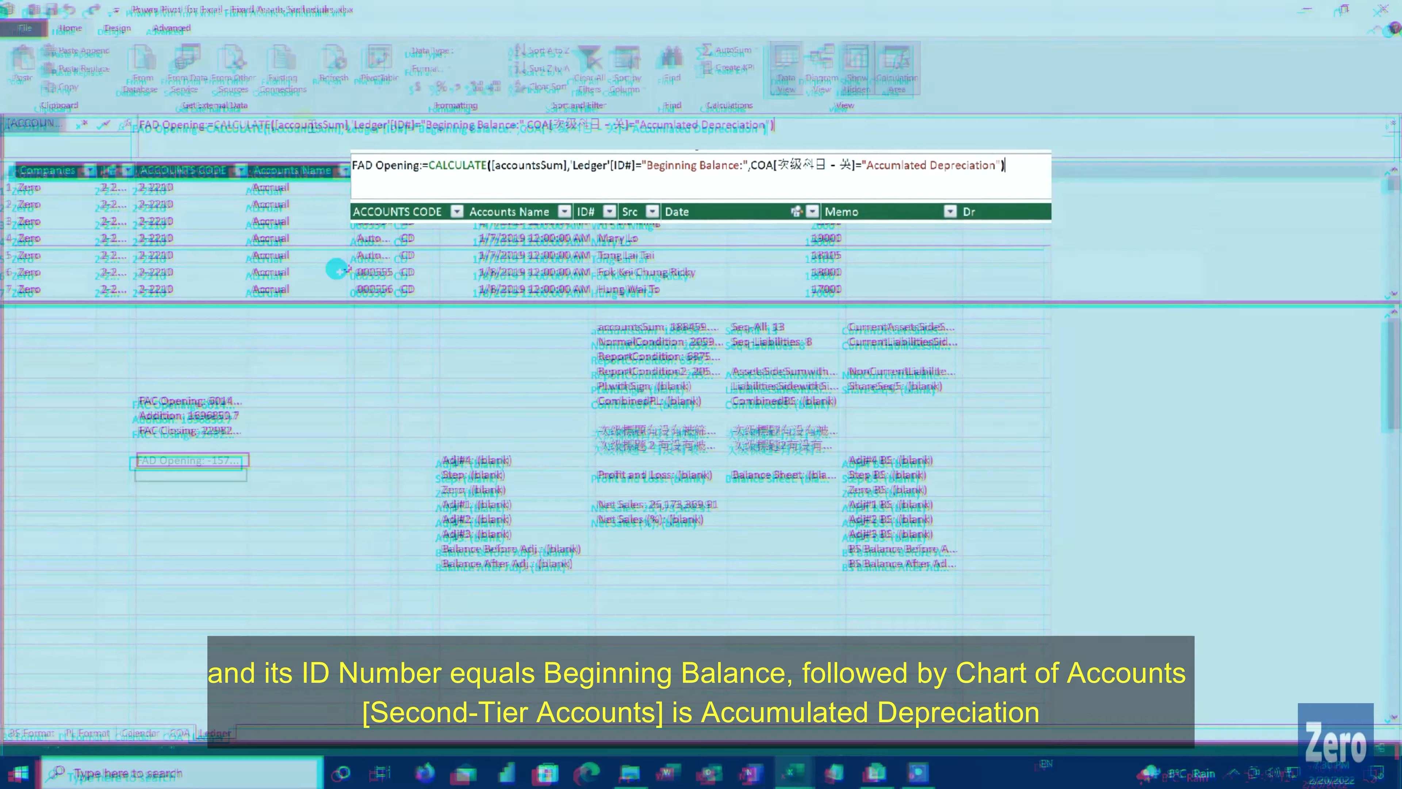
key(Return)
text(Charge:=CALCULATE([accountsSum],Ledger[ID#]<>"Beginning Balance:",COA[次级科目 - 类]="Accumlated Depreciation"))
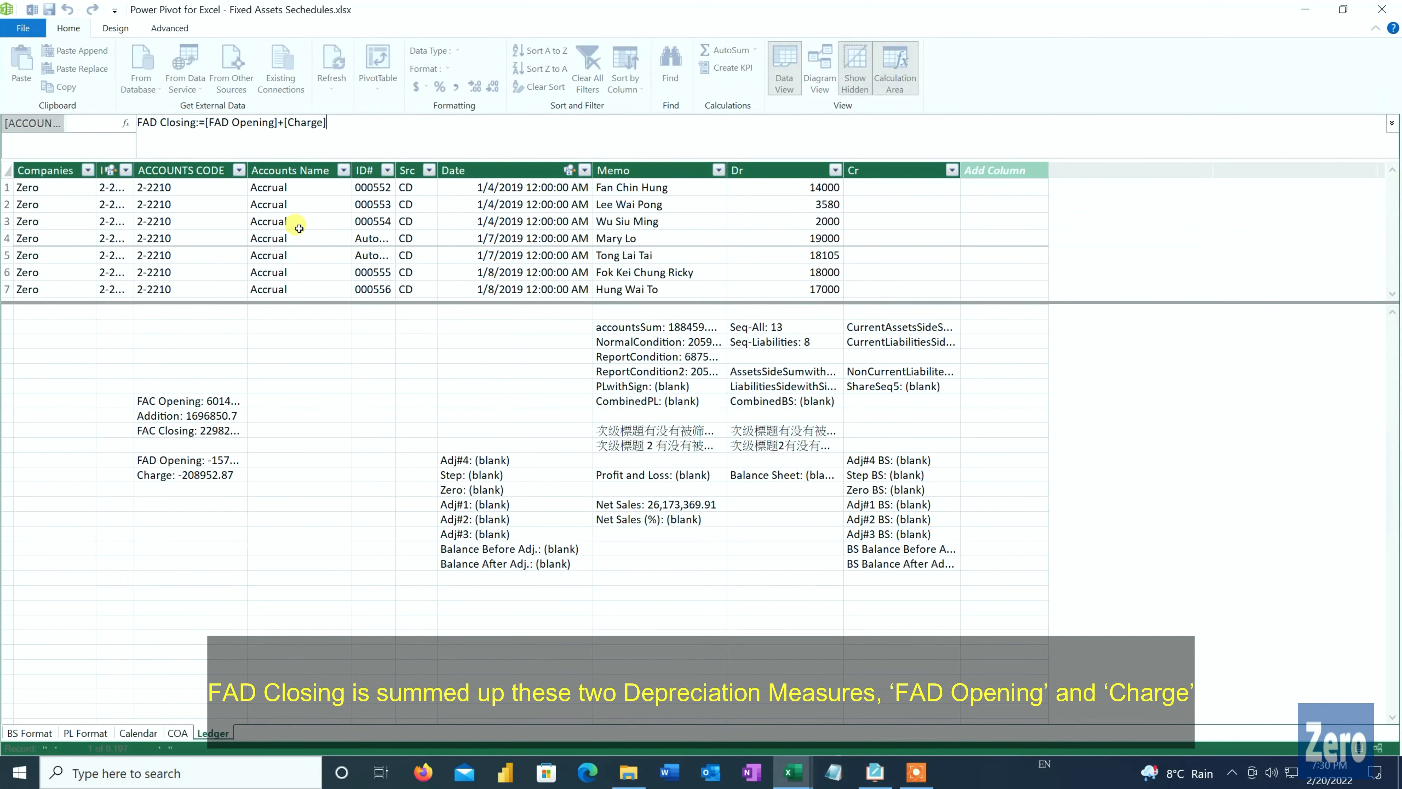
key(Return)
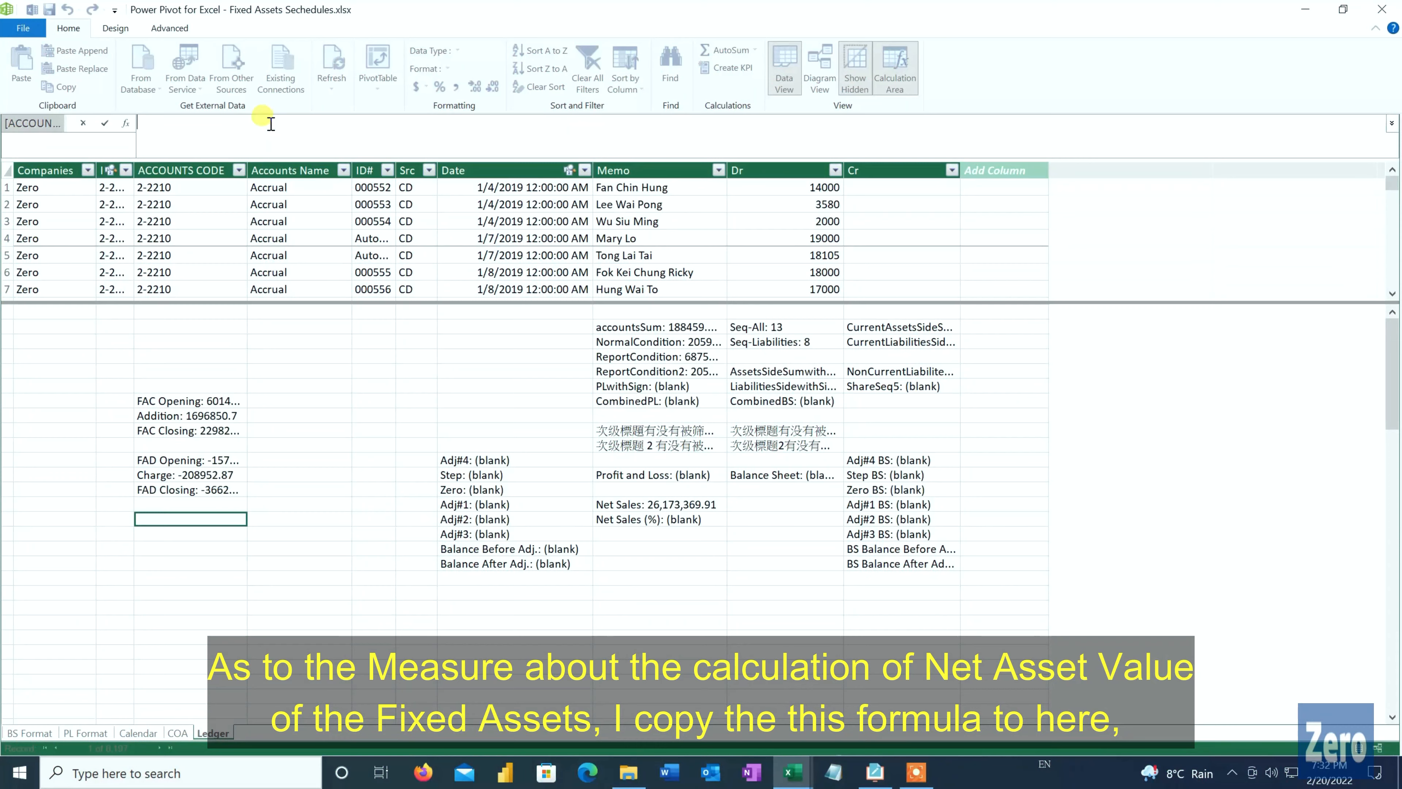
Step: Add the NBV Opening measure for Non-Current Assets and NBV Closing:=[FAC Closing]+[FAD Closing], and format the new measures with a thousands separator
text(NBV Opening:=CALCULATE([accountsSum],COA[报用格式1]="Non-Current Assets",'Ledger'[ID#]="Beginning Balance:"))
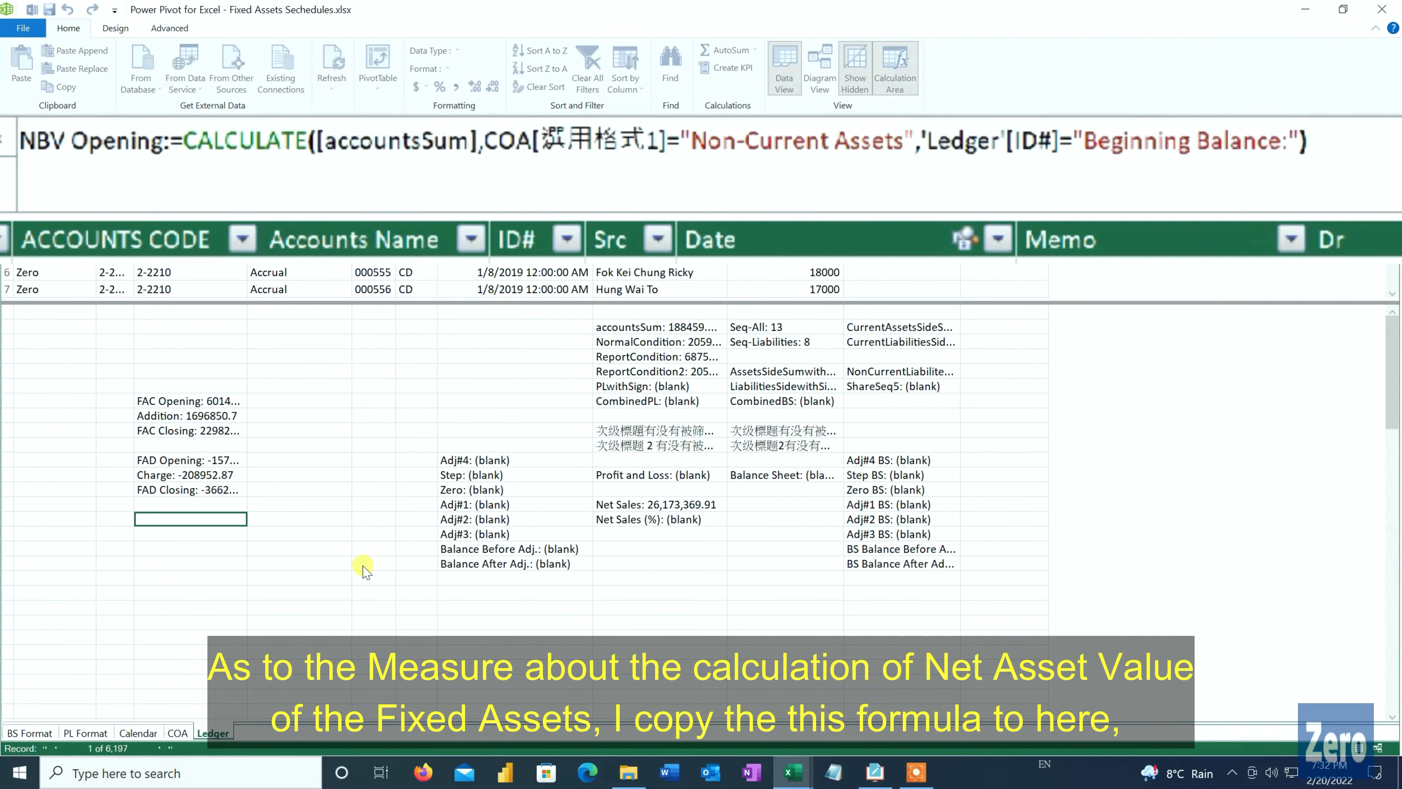
key(Return)
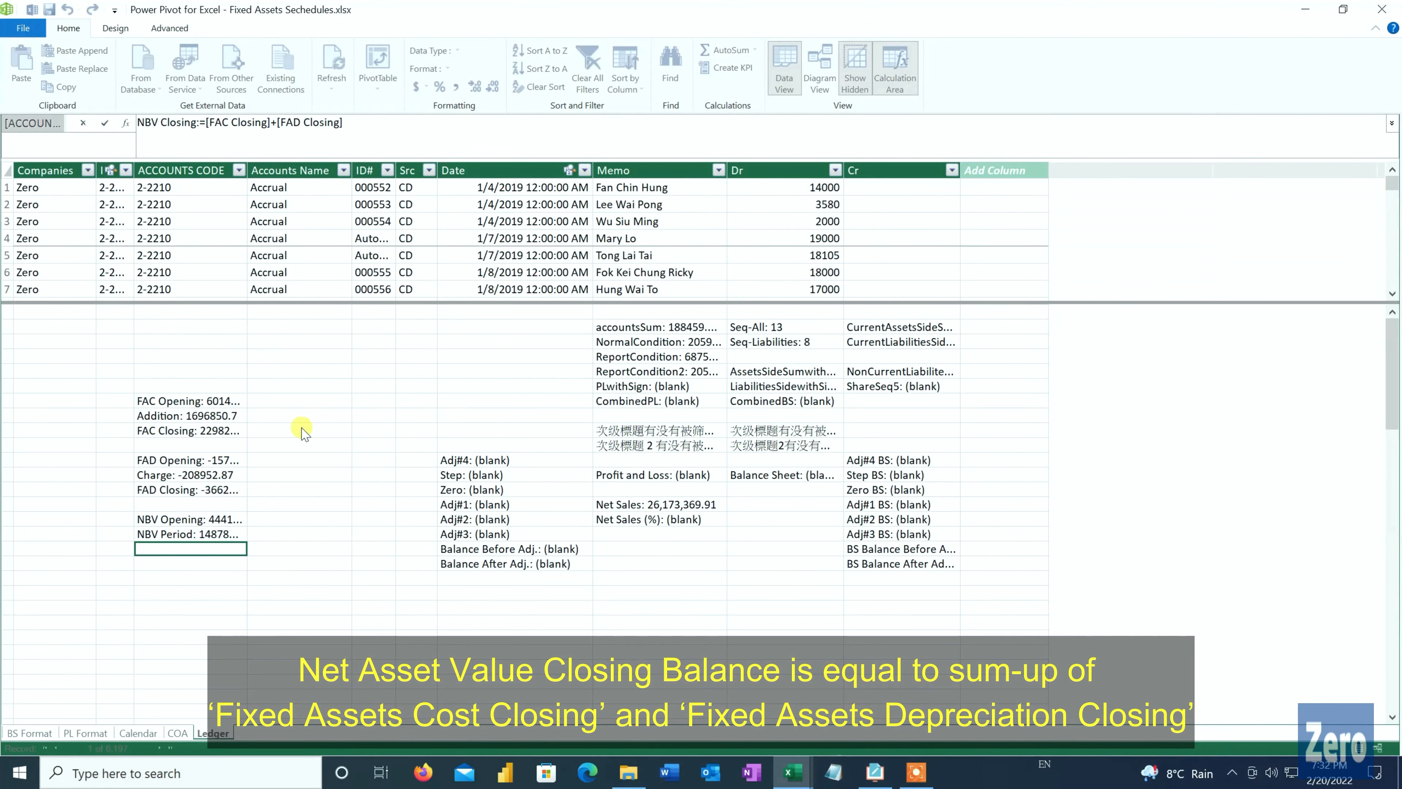
key(Return)
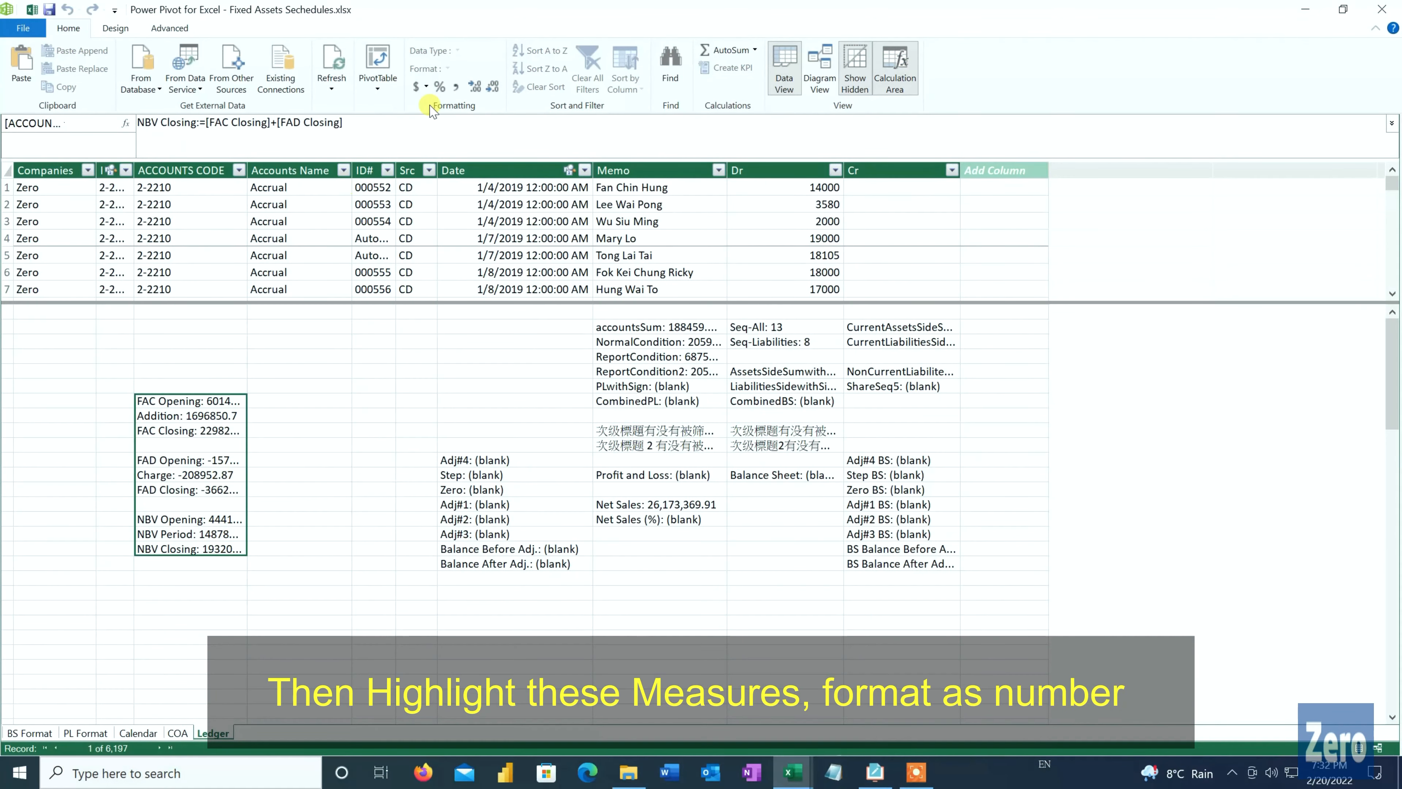
click(456, 87)
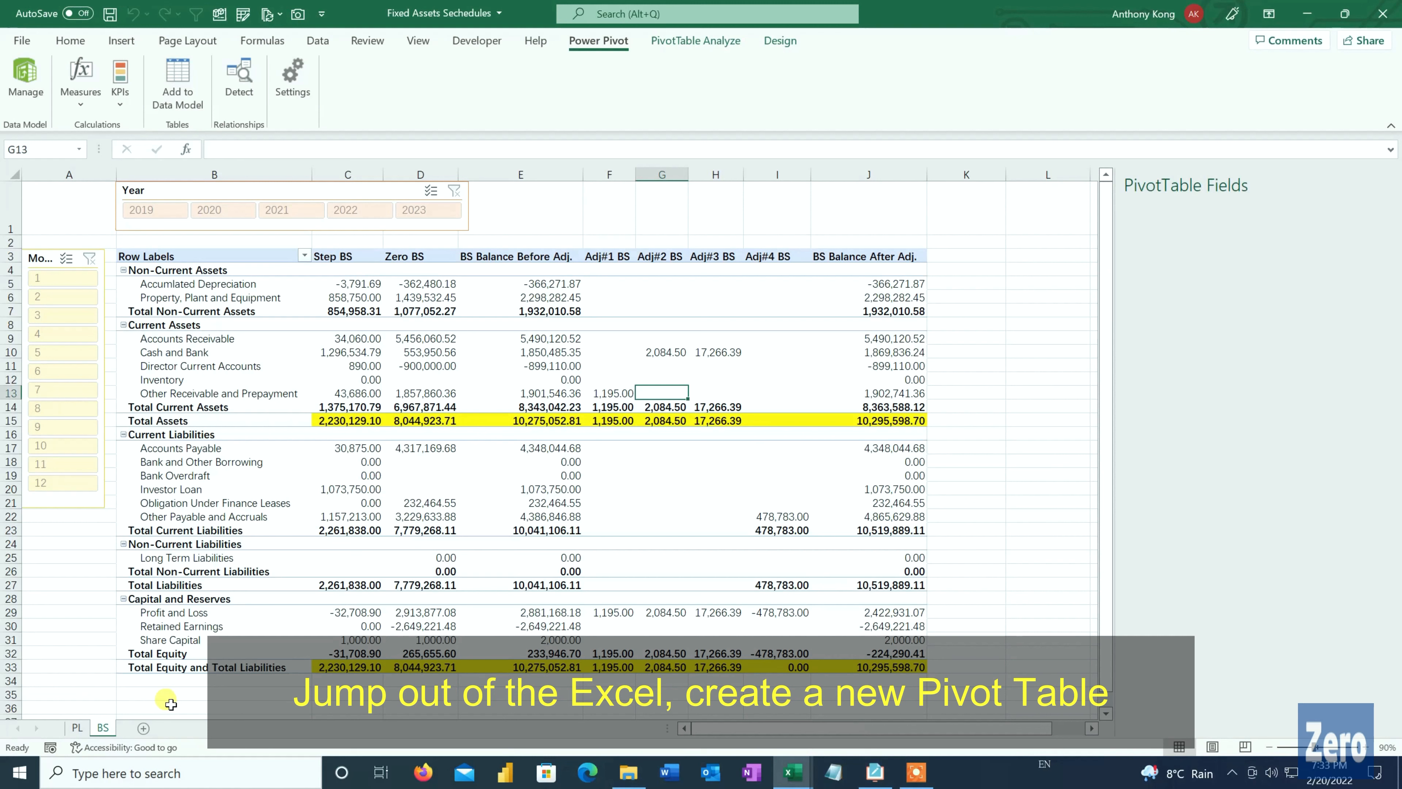
Step: On a new sheet, build a PivotTable with rows 资产格式1 - 英文 and 次级科目 - 英2 and values FAC Opening, Addition and FAC Closing
click(143, 728)
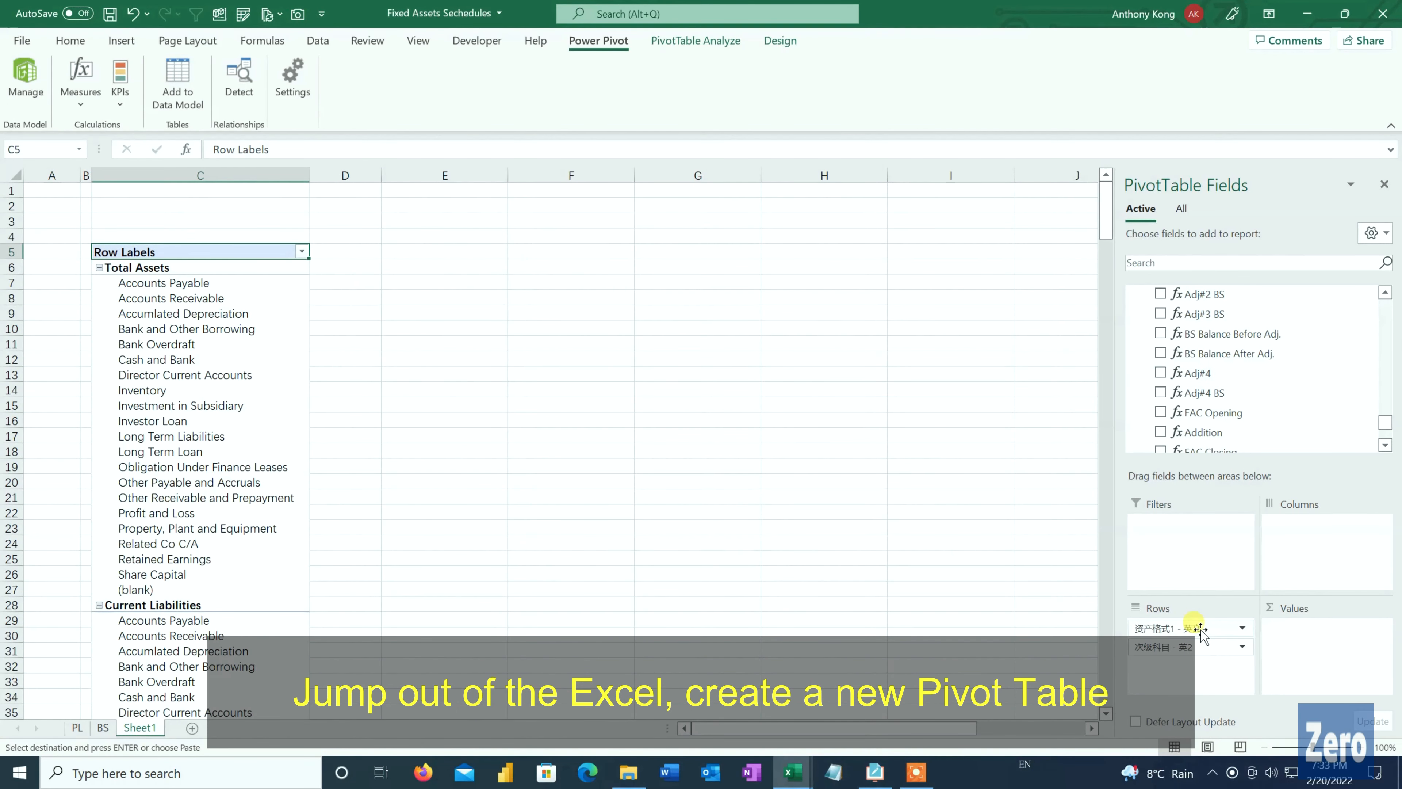
scroll(1348, 364, down, 3)
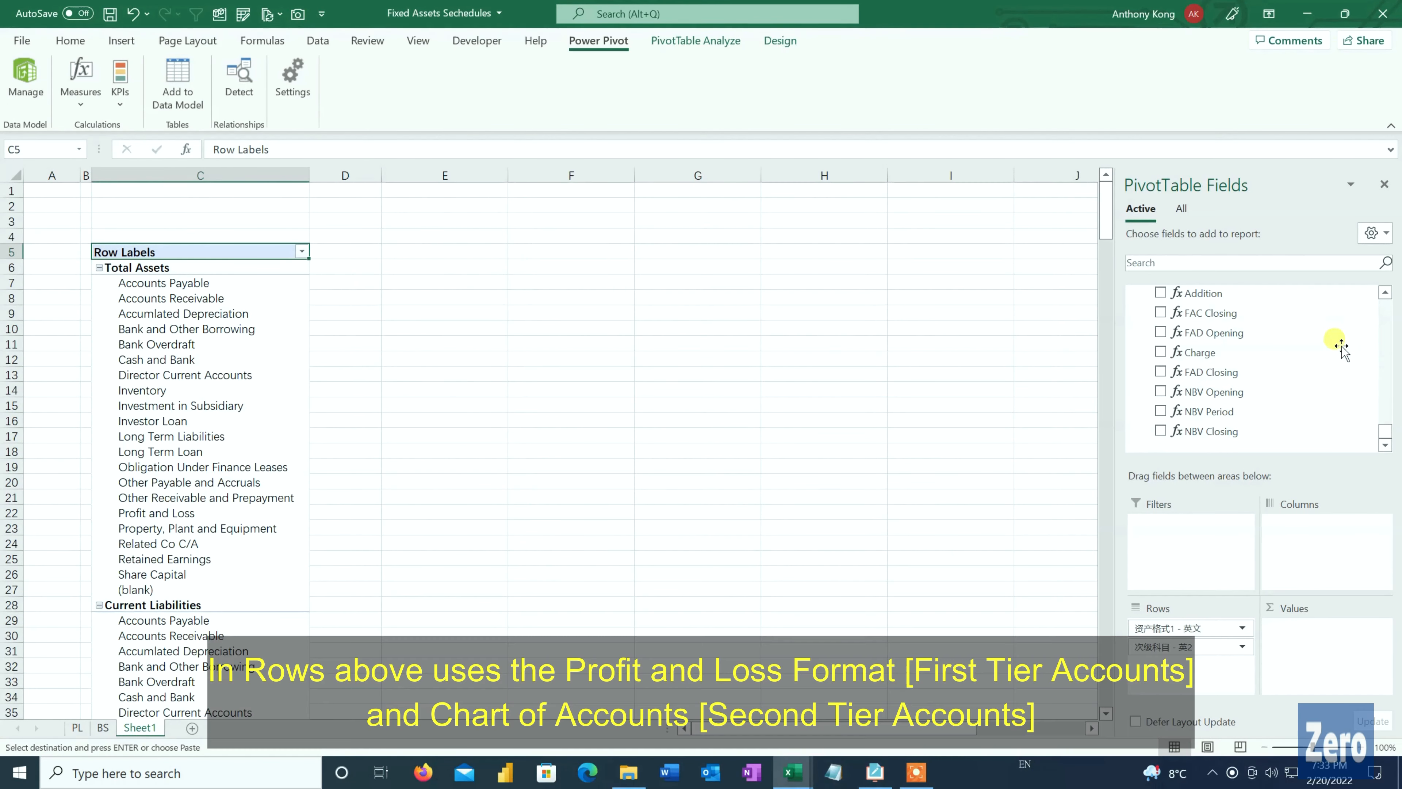
click(1383, 294)
click(1384, 294)
click(1384, 294)
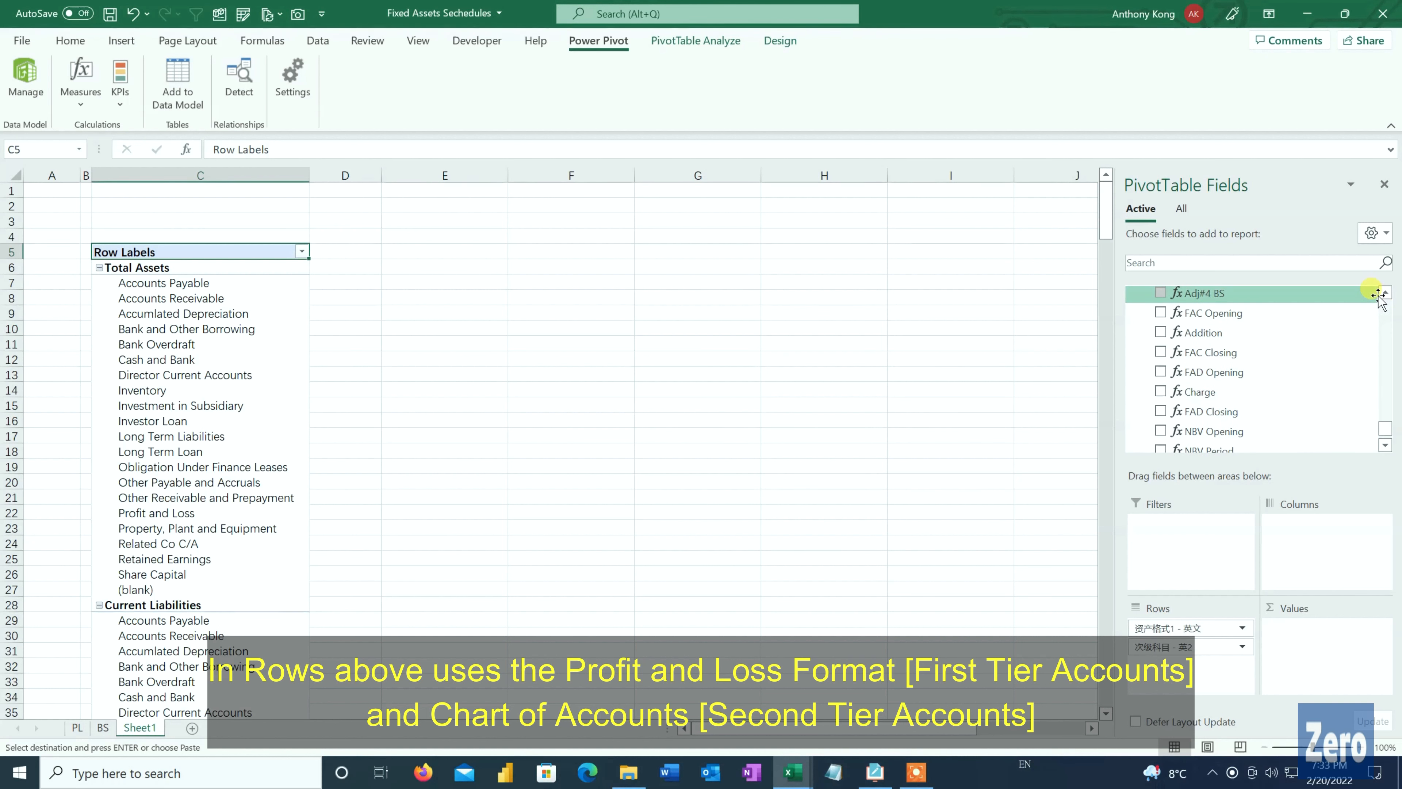
click(1384, 293)
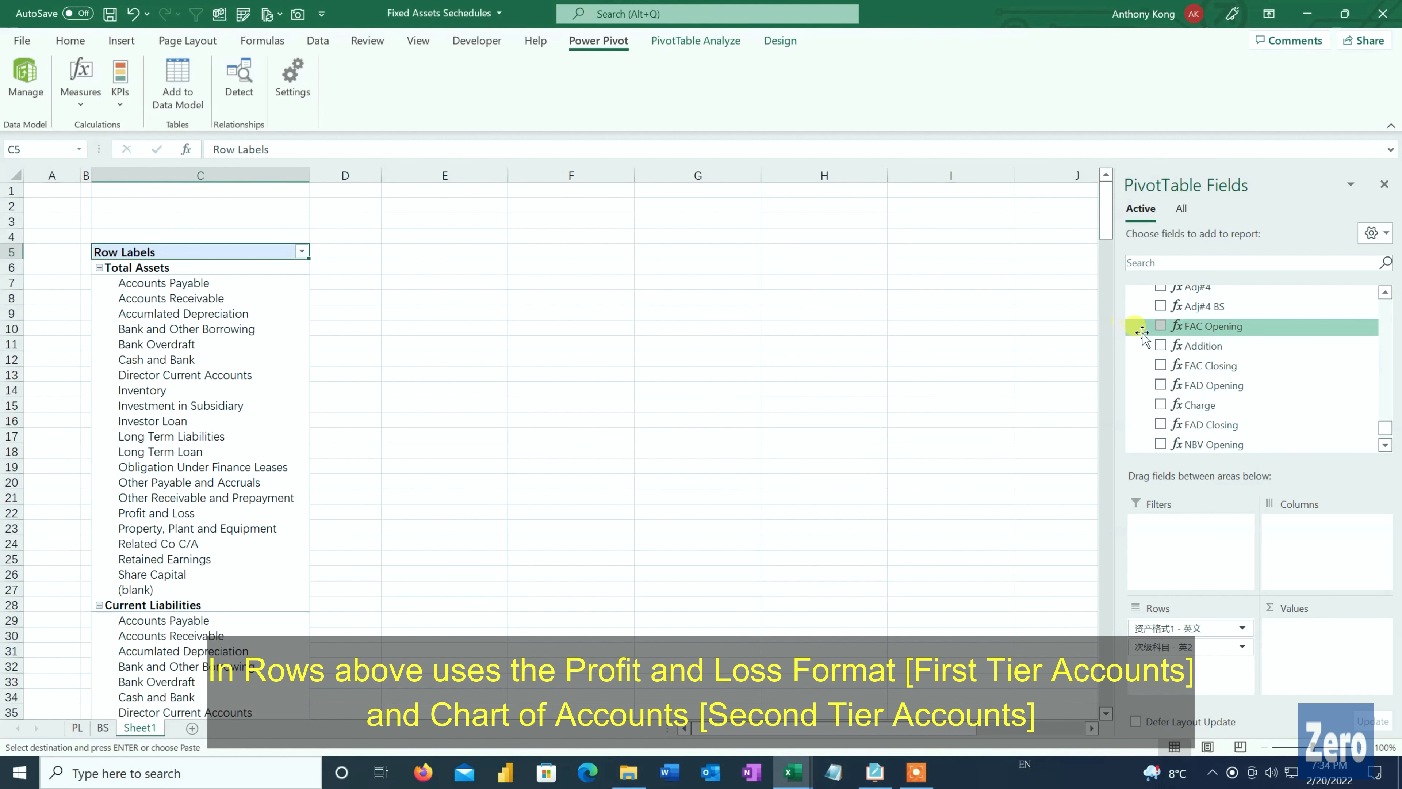
click(1160, 326)
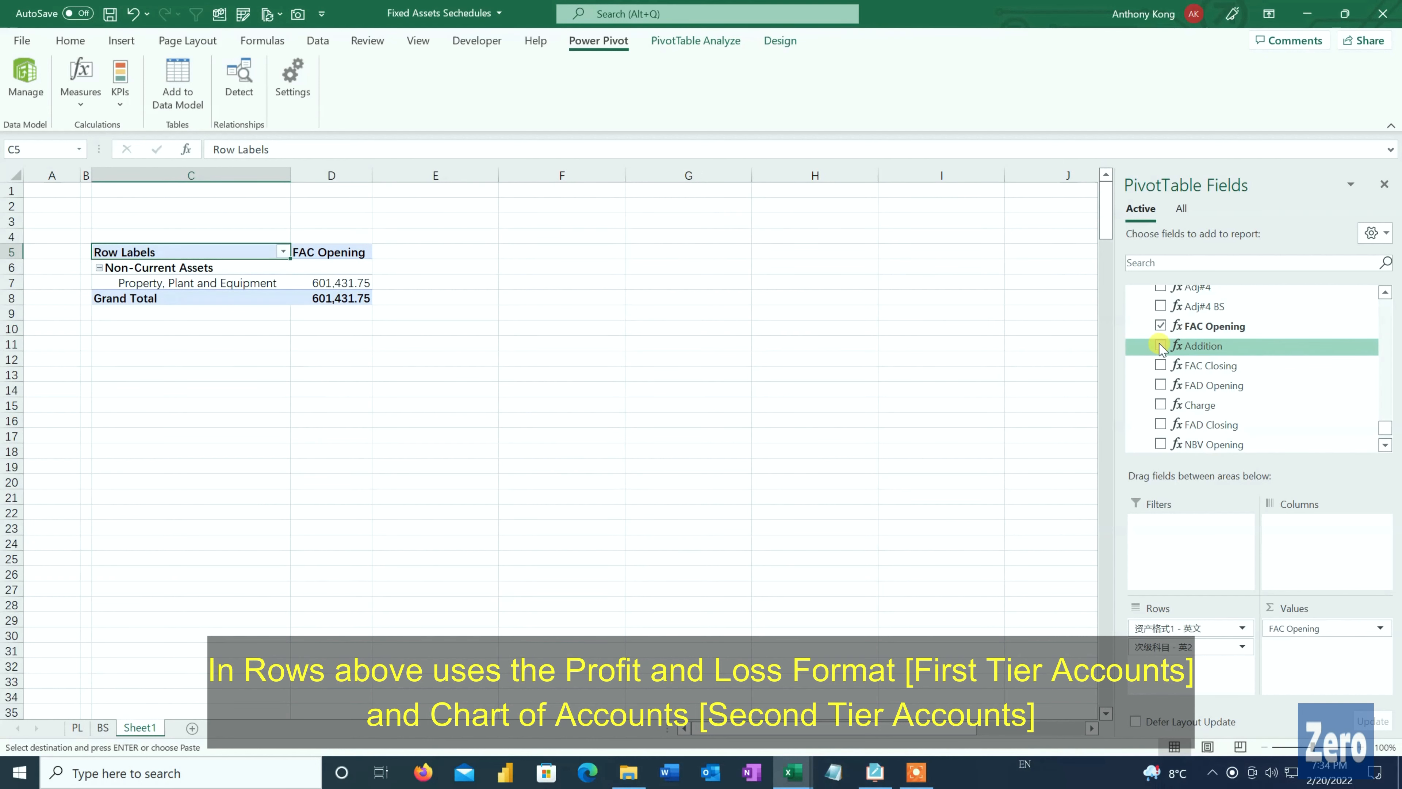
click(1161, 346)
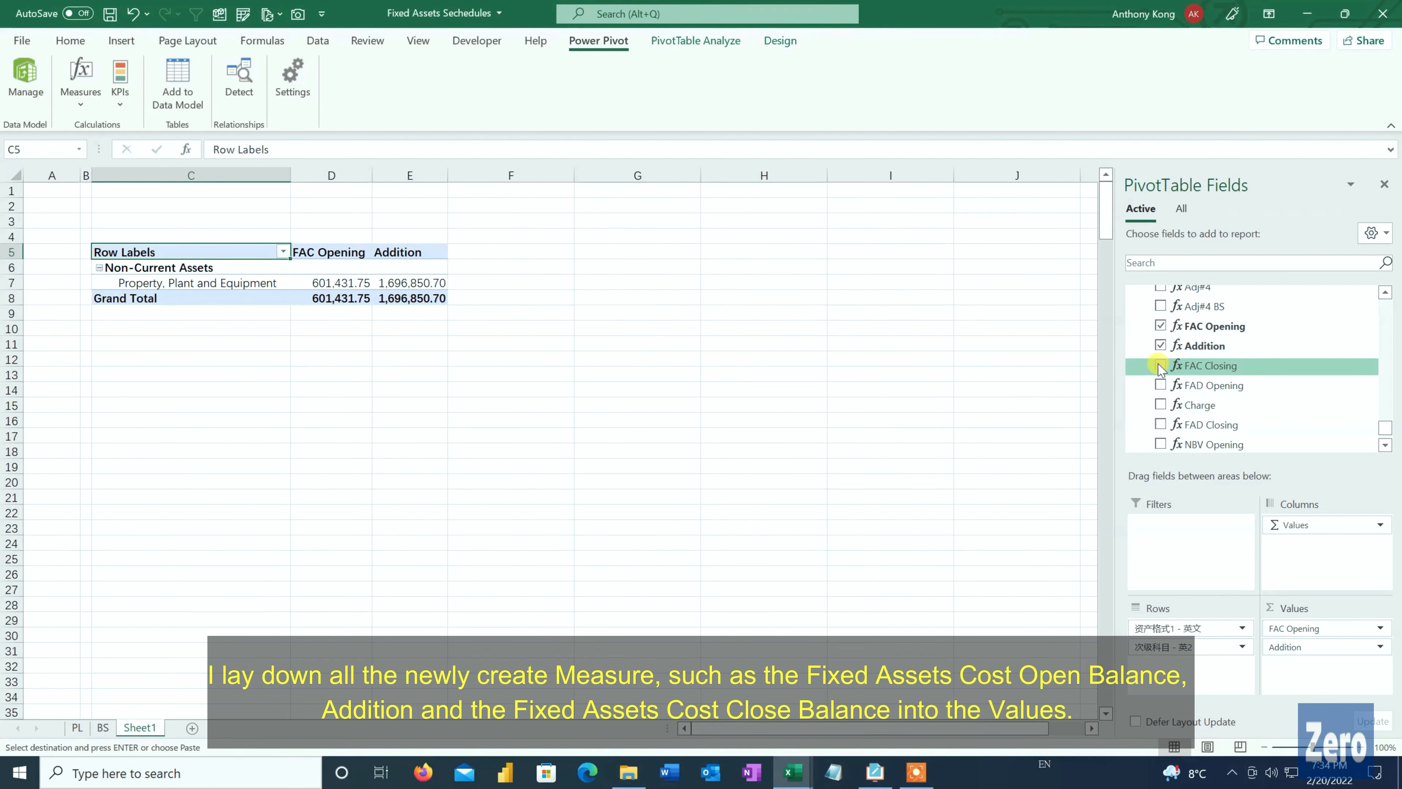
click(1160, 366)
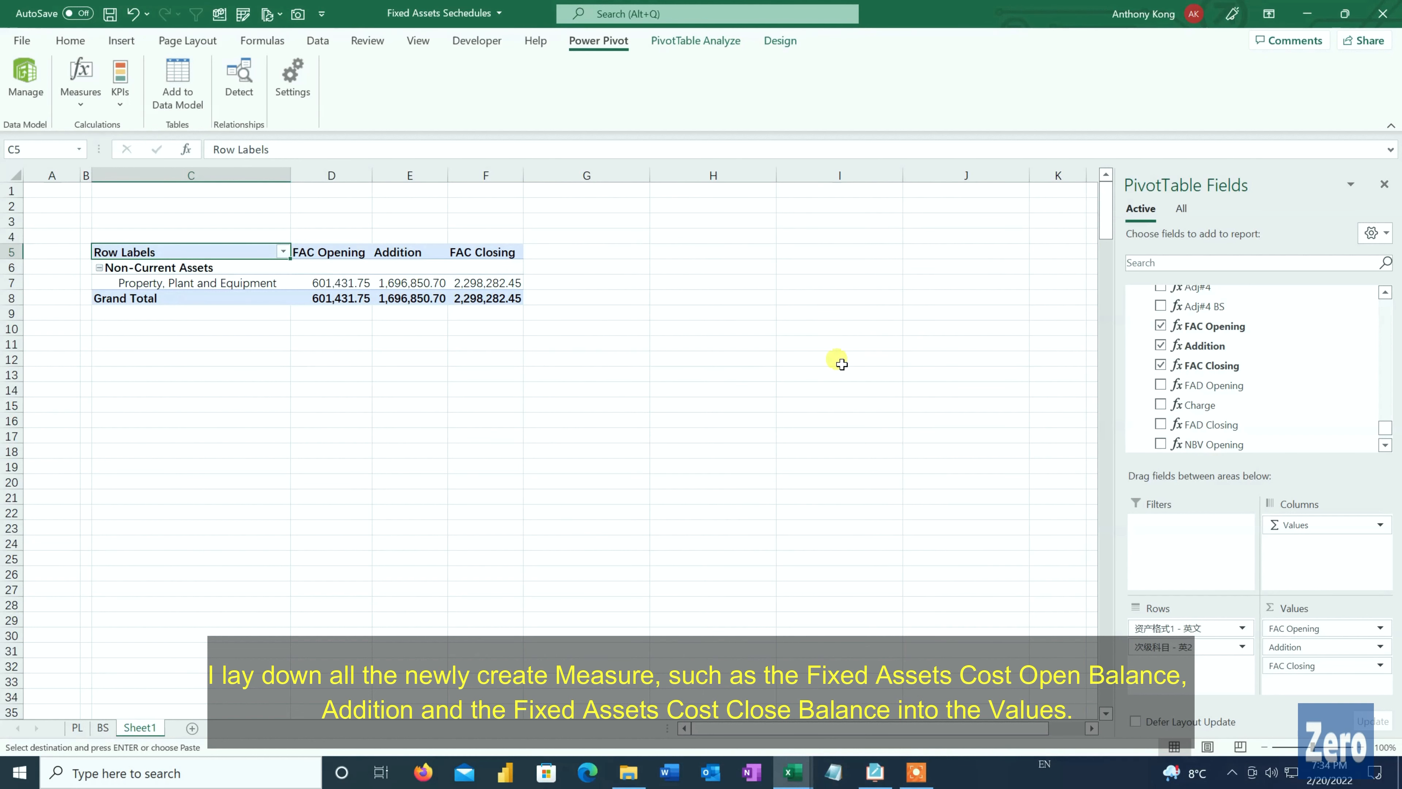
Step: Add Accounts Name from the COA table as the third row level of the fixed asset cost PivotTable
scroll(1225, 318, down, 3)
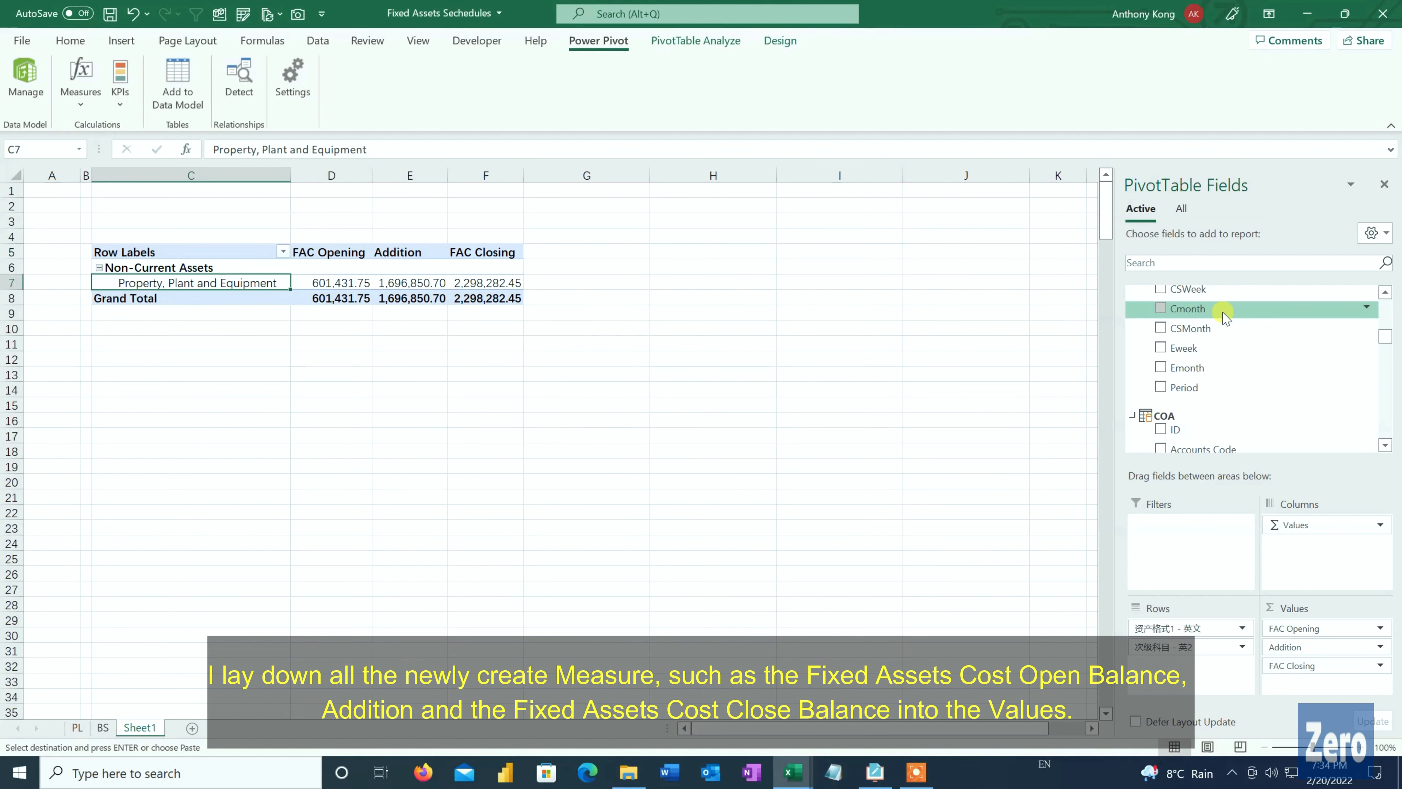
scroll(1217, 337, down, 2)
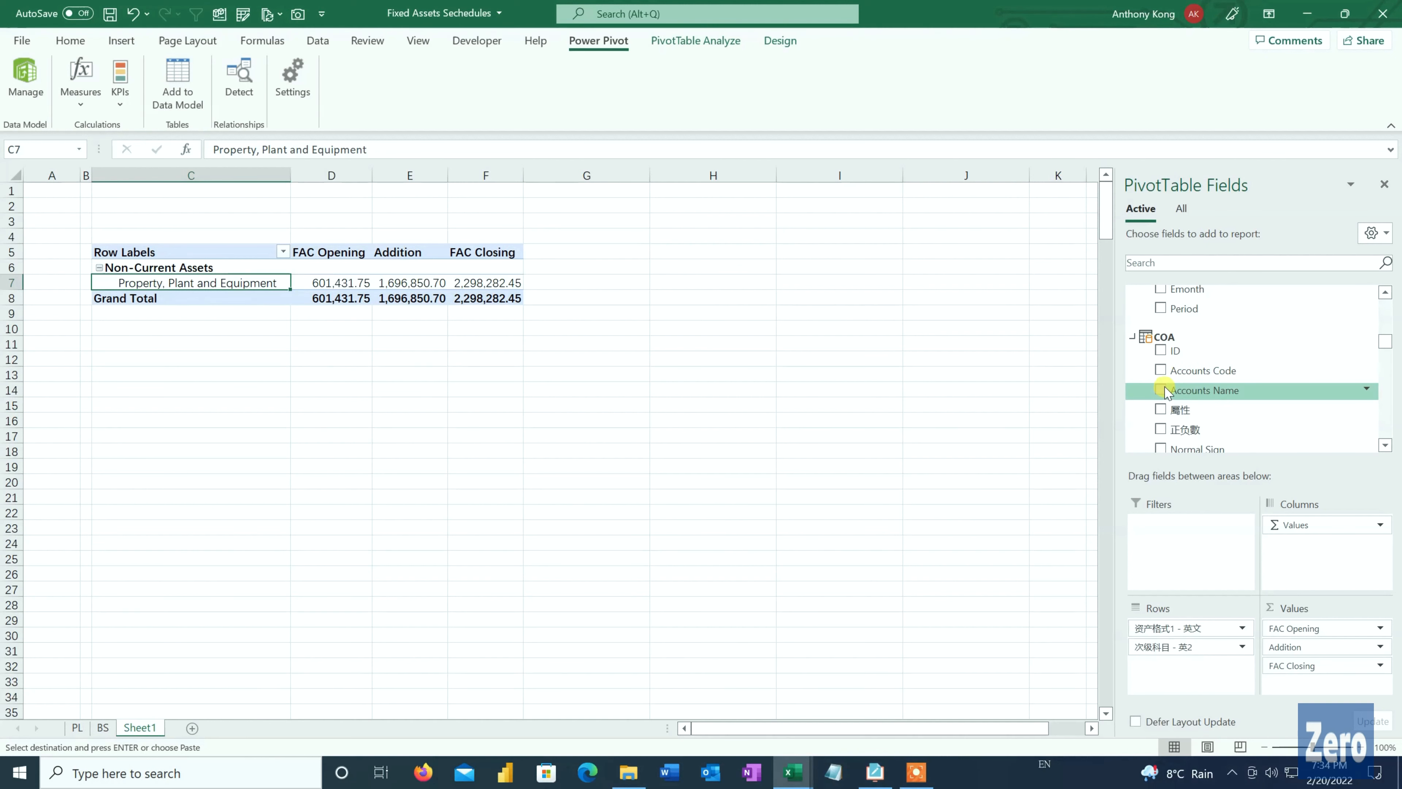
click(1161, 390)
Step: Copy the whole fixed asset cost PivotTable and paste it below at cell C20
key(ctrl+a)
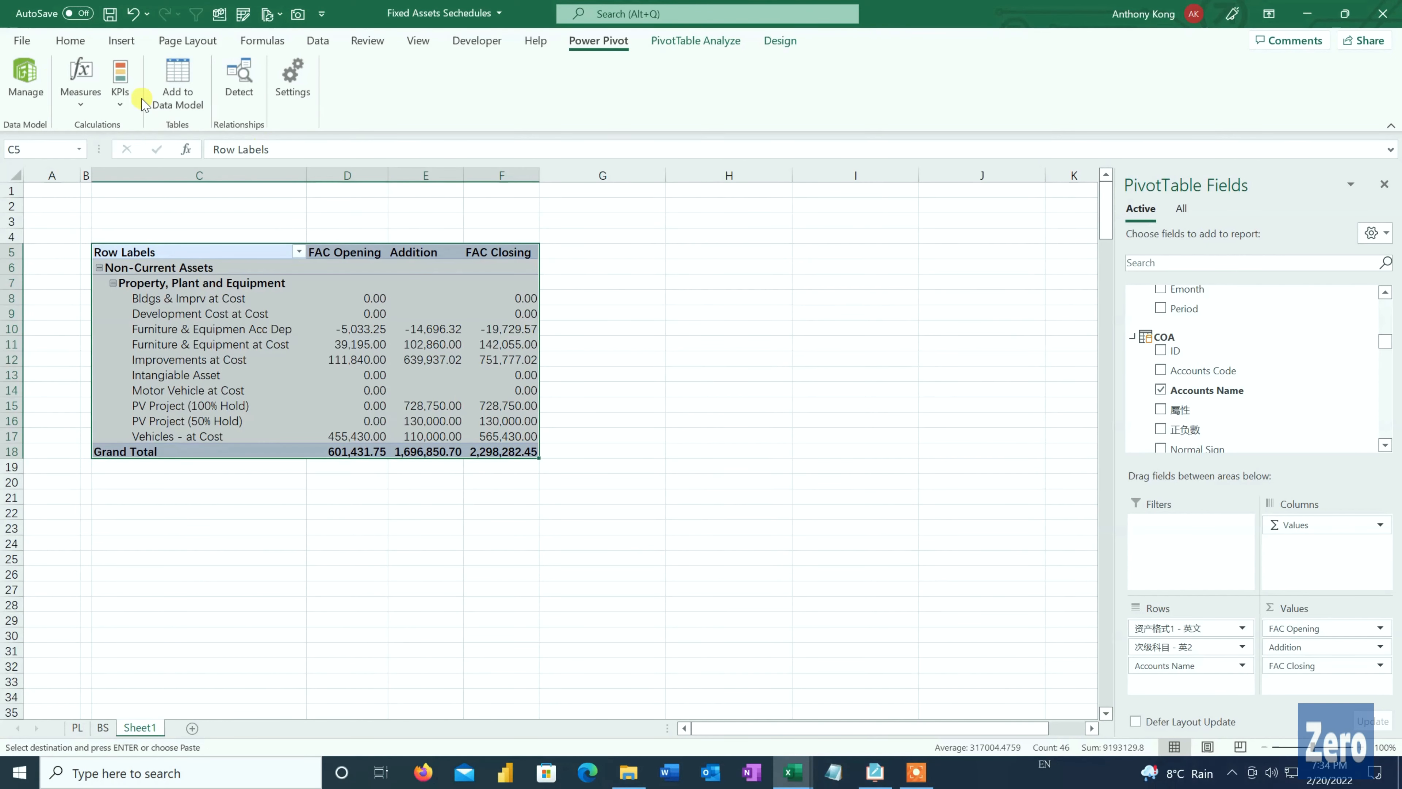
click(70, 40)
click(64, 86)
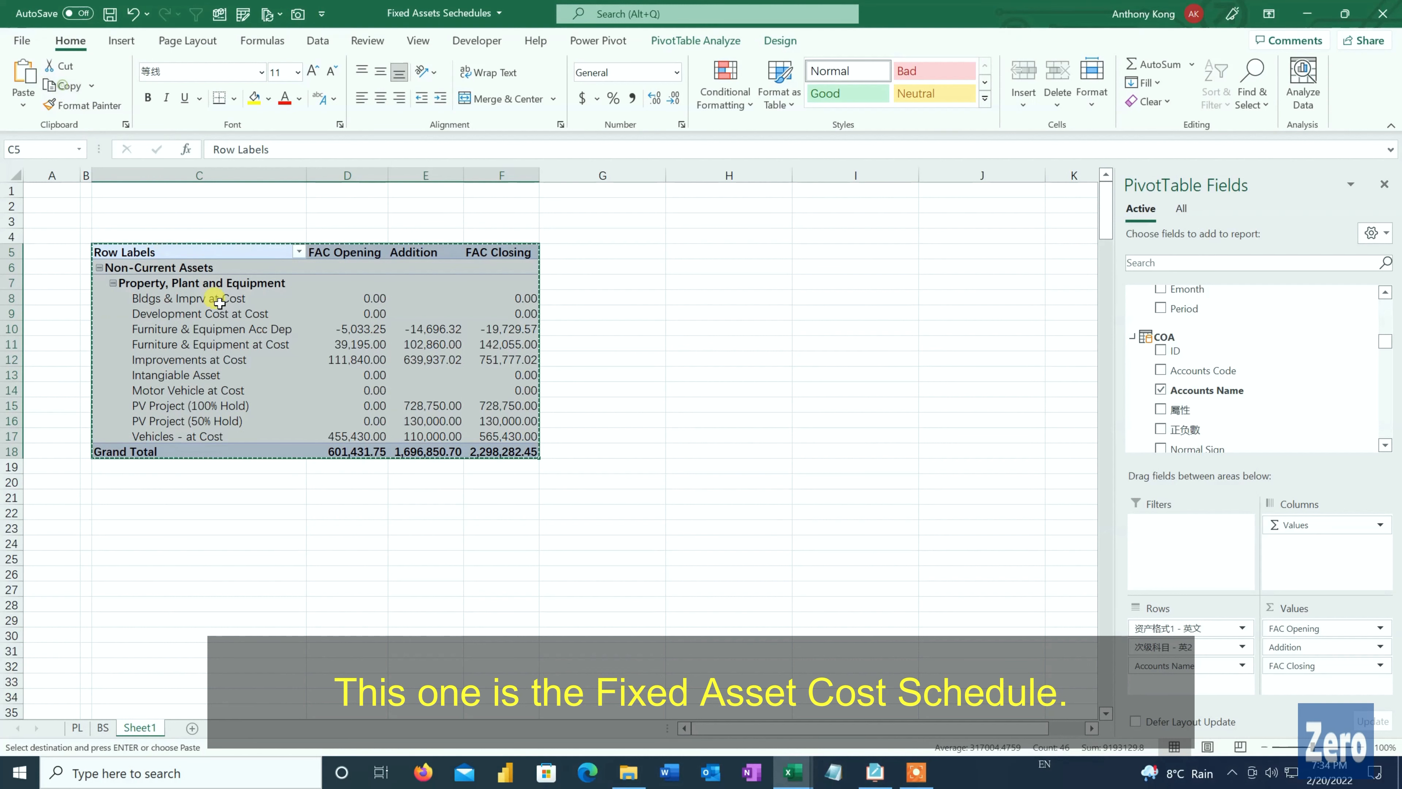
click(178, 480)
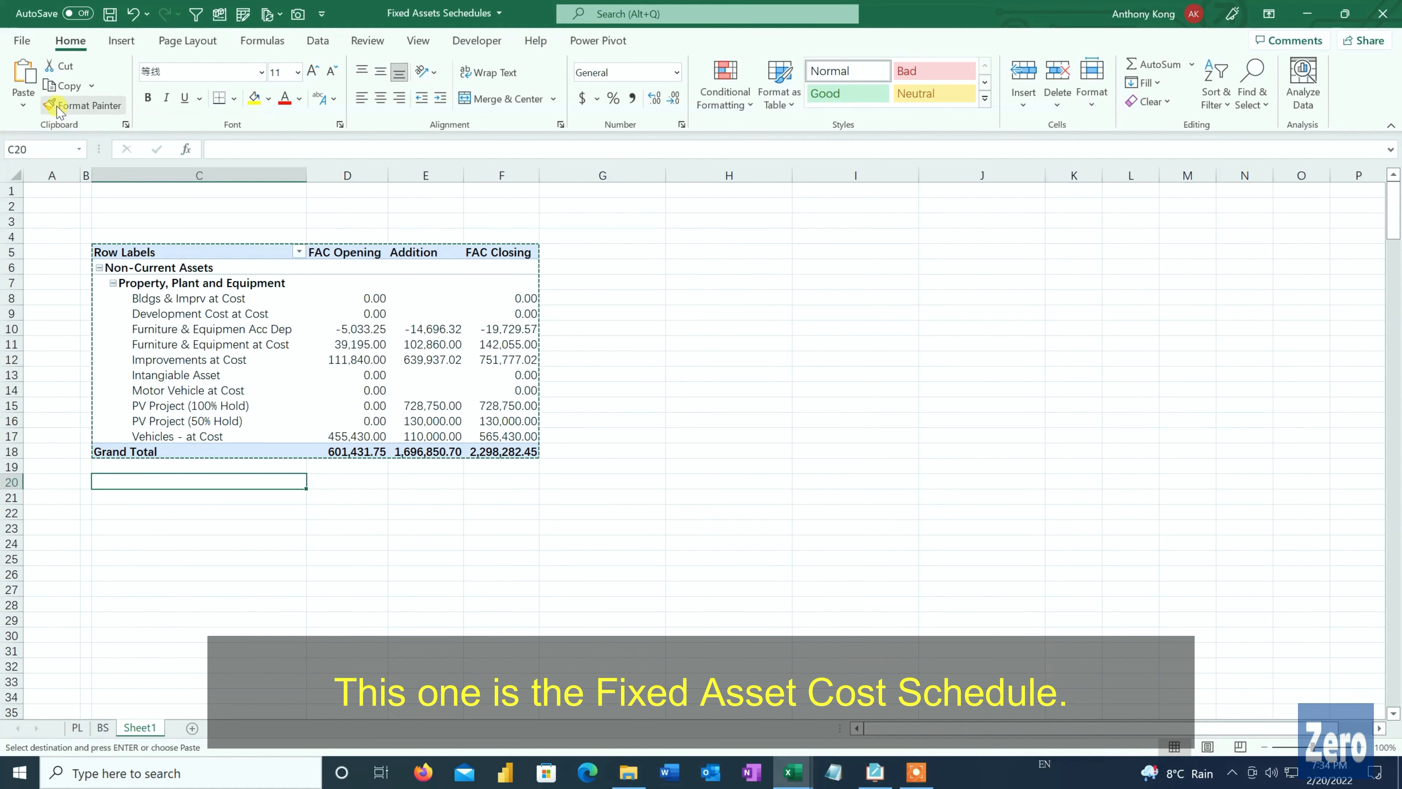
click(23, 72)
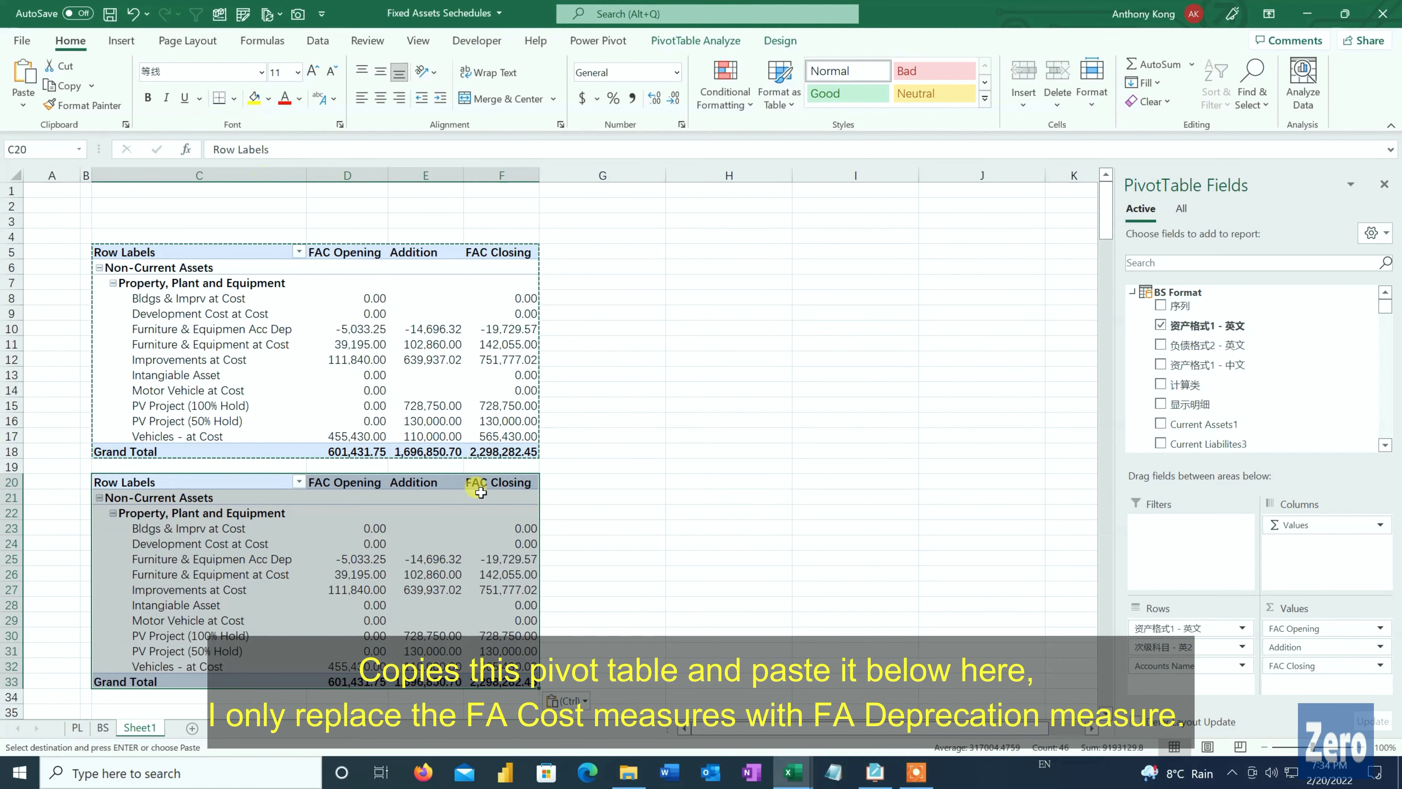
Step: In the pasted PivotTable, replace the FAC Opening, Addition and FAC Closing values with FAD Opening, Charge and FAD Closing
click(256, 543)
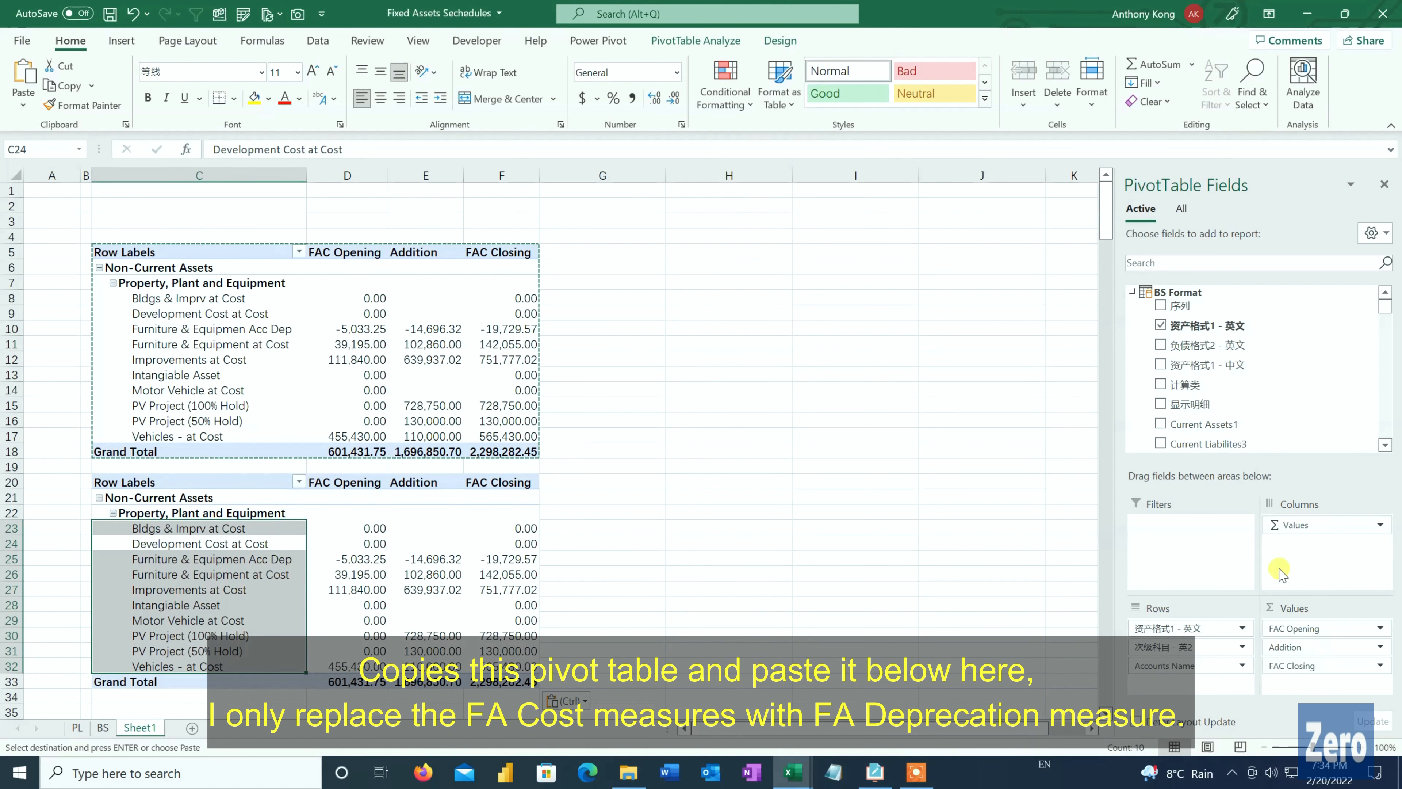
scroll(1268, 417, down, 6)
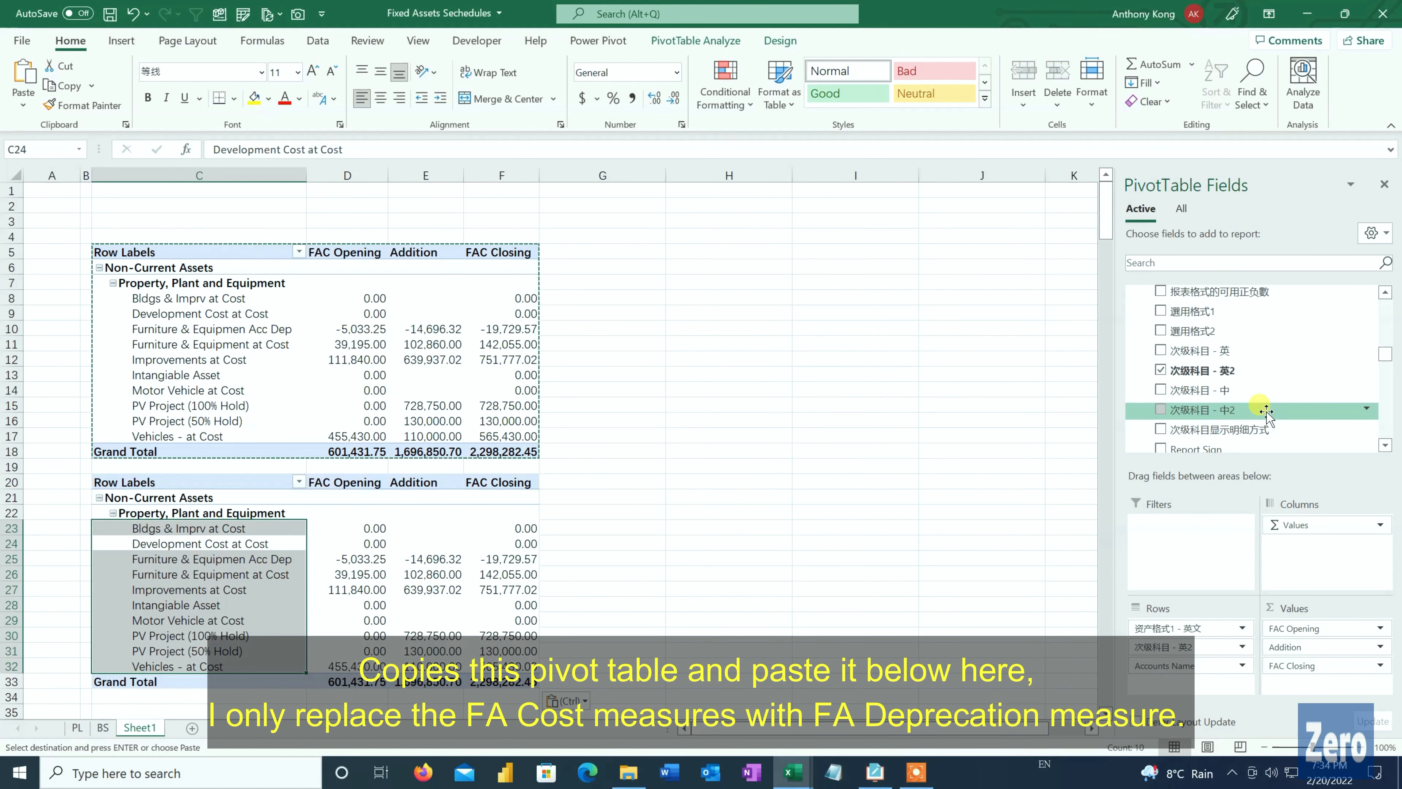
scroll(1266, 411, down, 8)
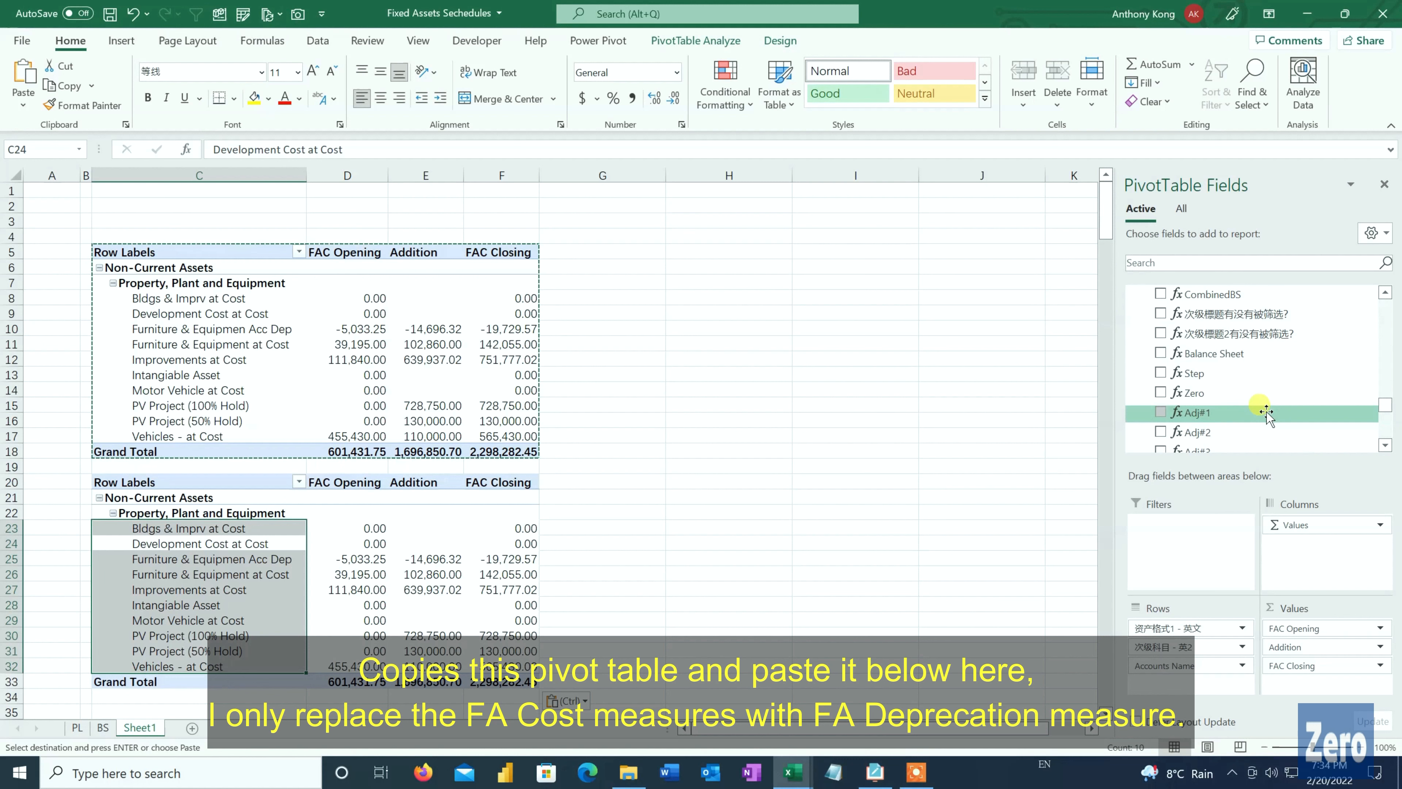
scroll(1266, 411, down, 4)
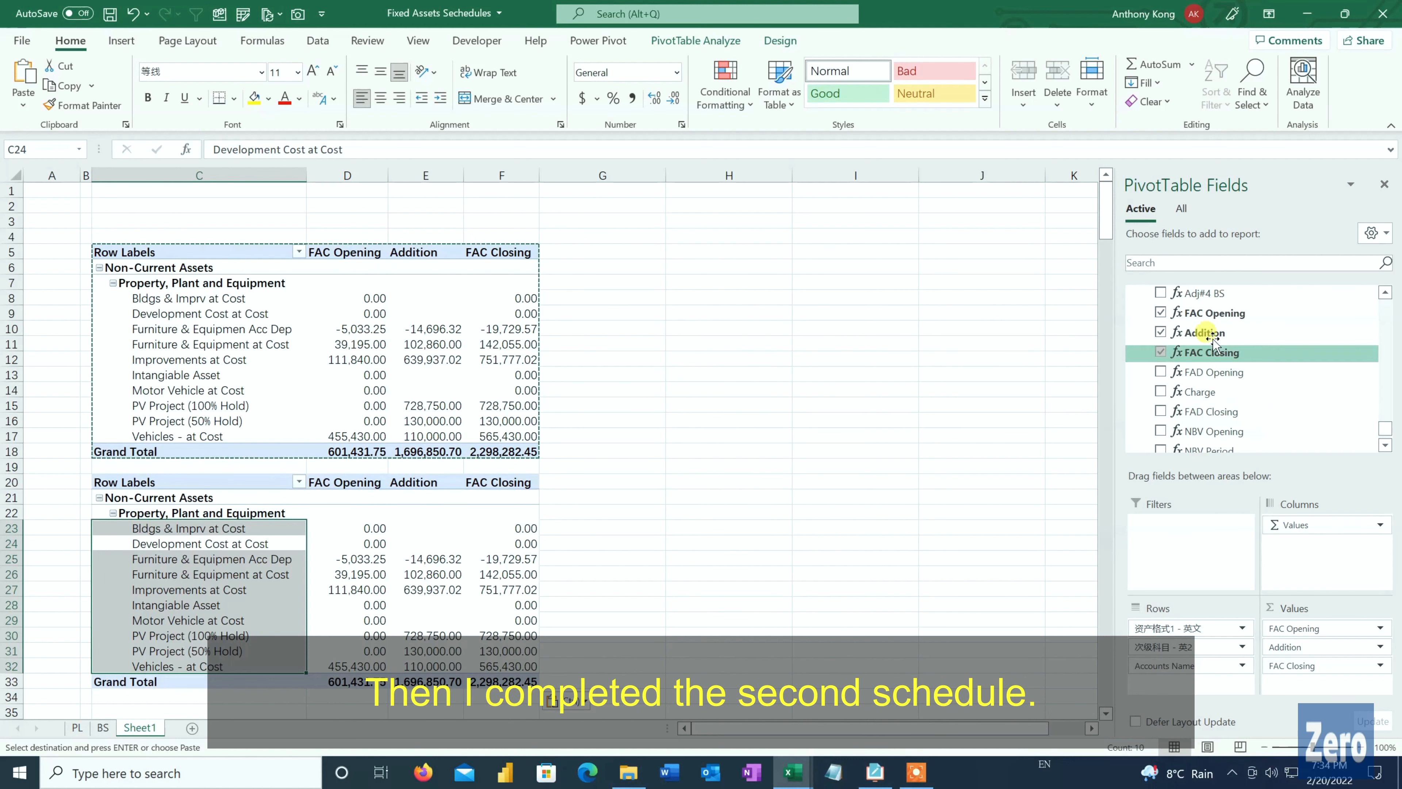
click(1160, 312)
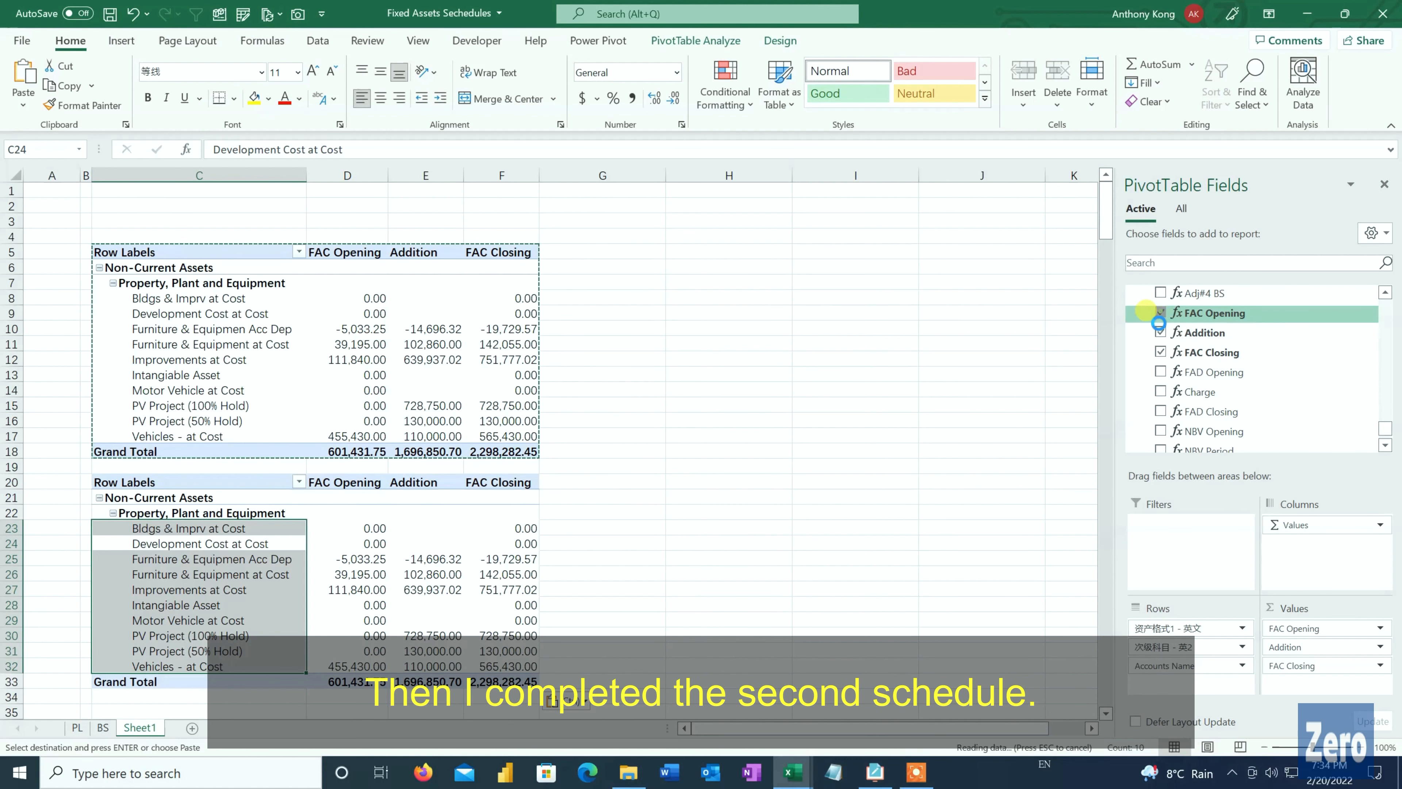
click(1161, 352)
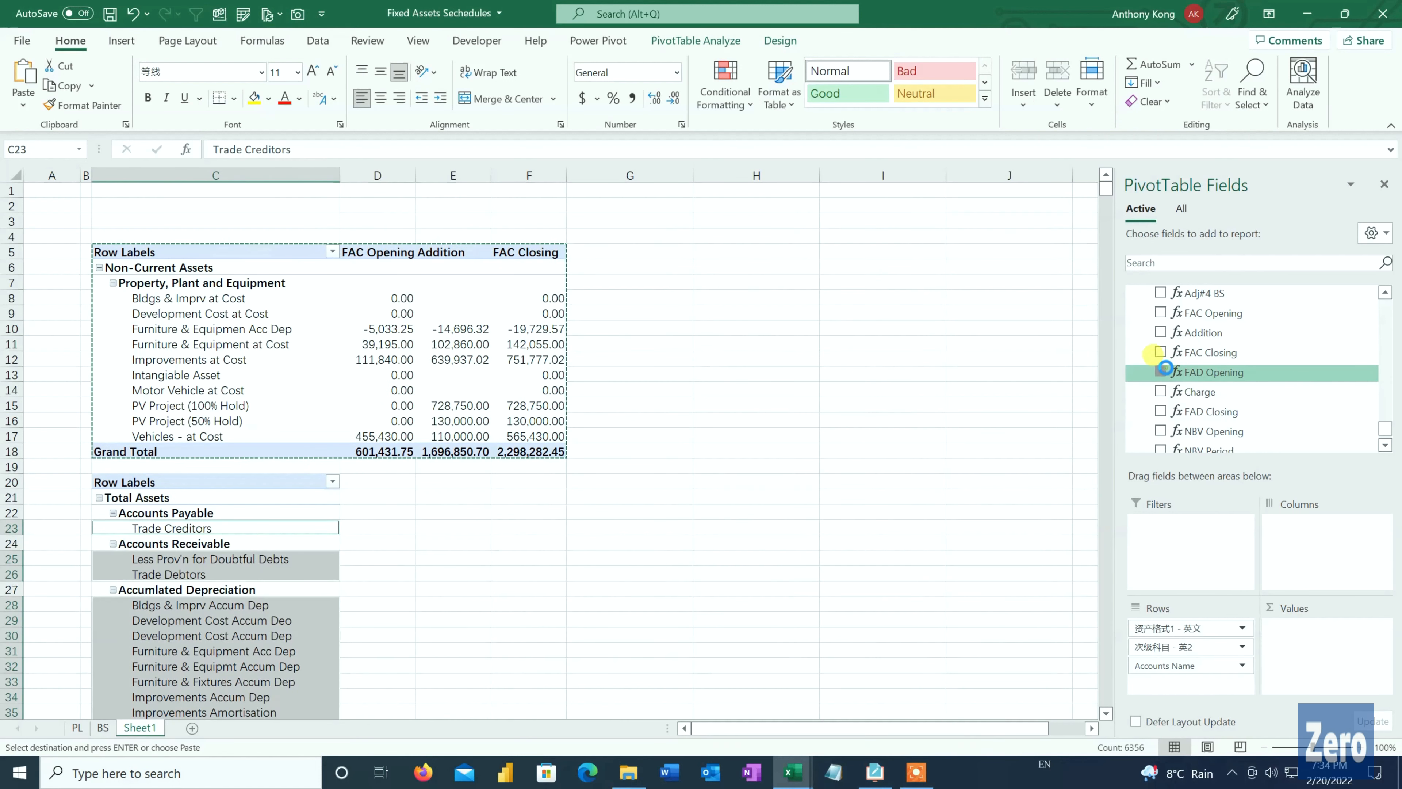
click(1161, 371)
click(1161, 392)
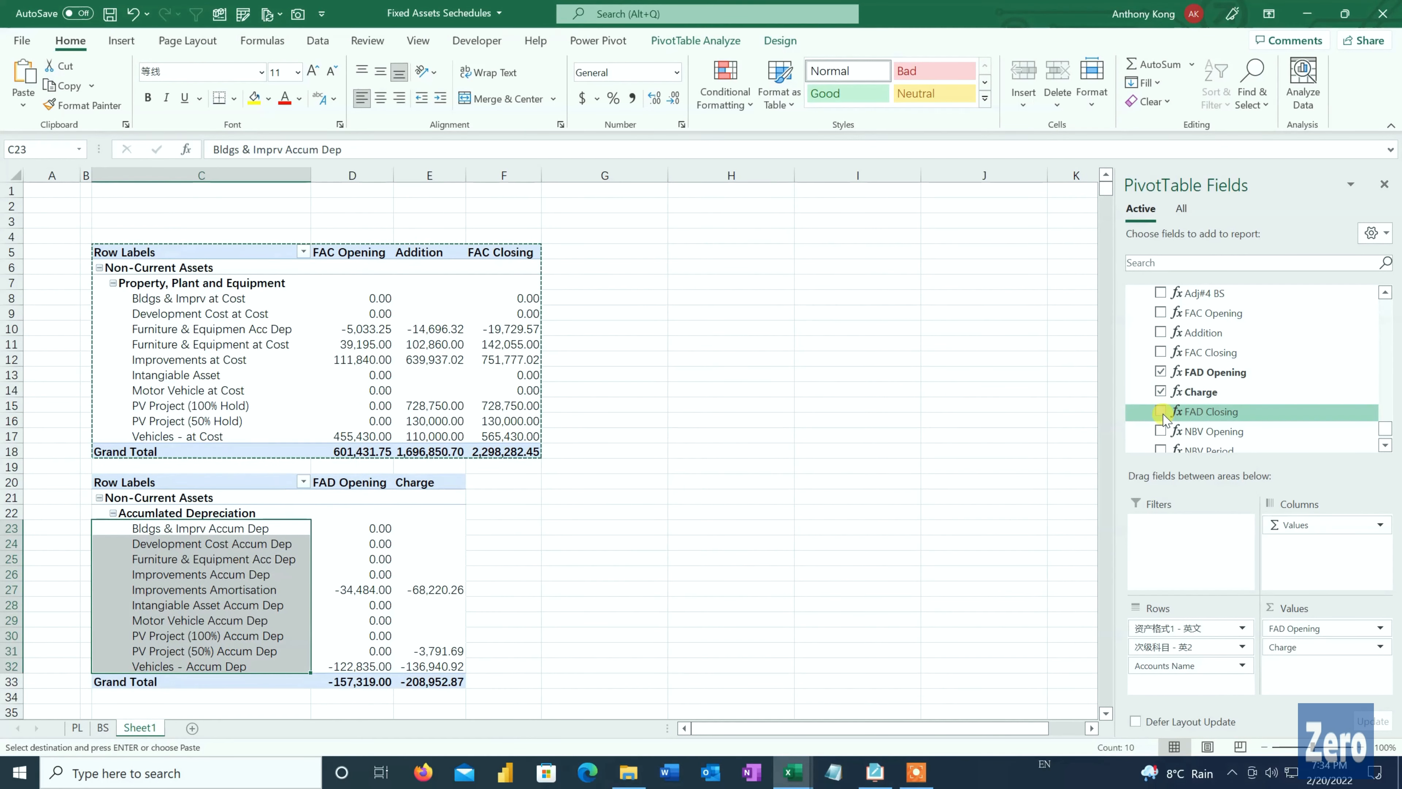
click(1161, 411)
Step: Copy the depreciation PivotTable to cell C35 and look for the net book value measures in its field list
scroll(386, 497, down, 3)
drag(127, 344, 519, 536)
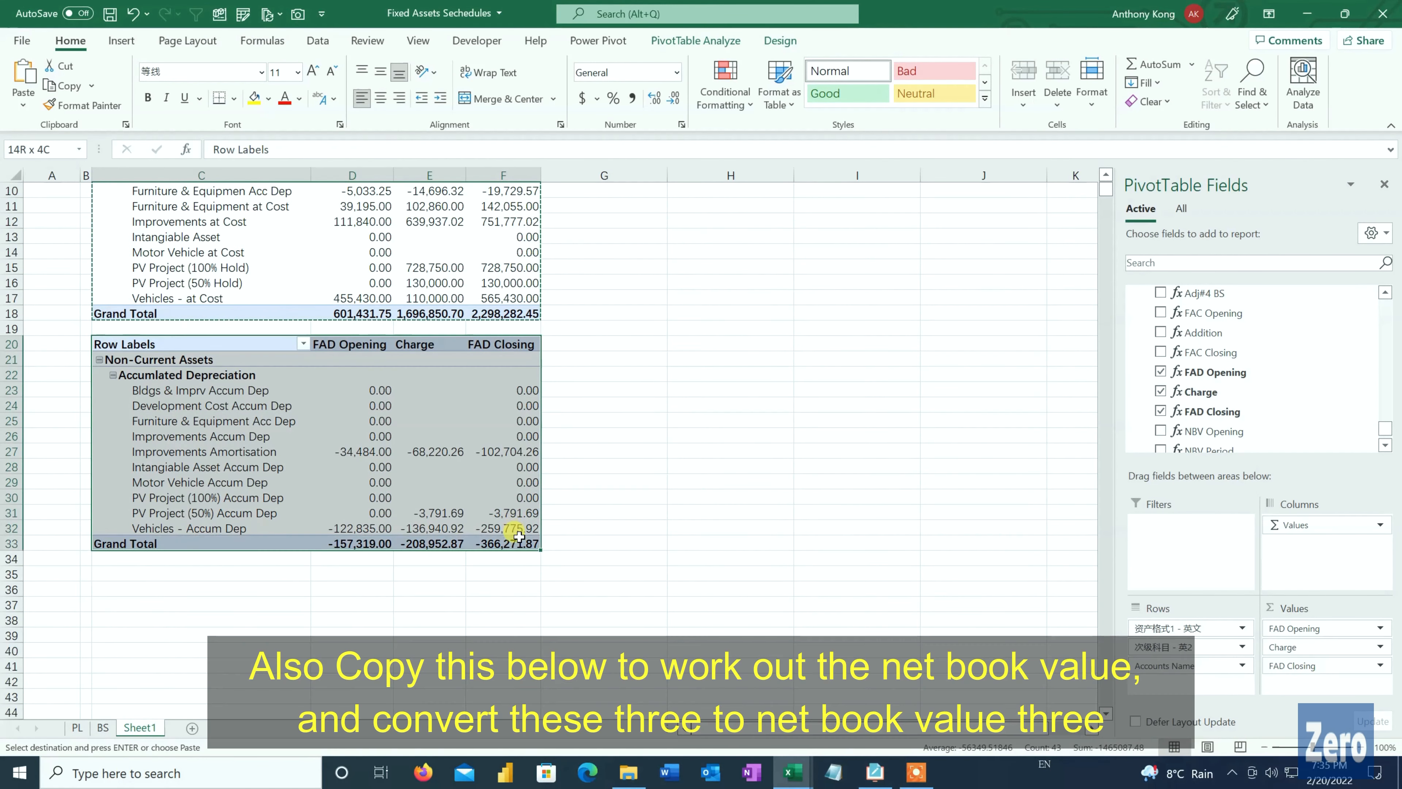
click(65, 86)
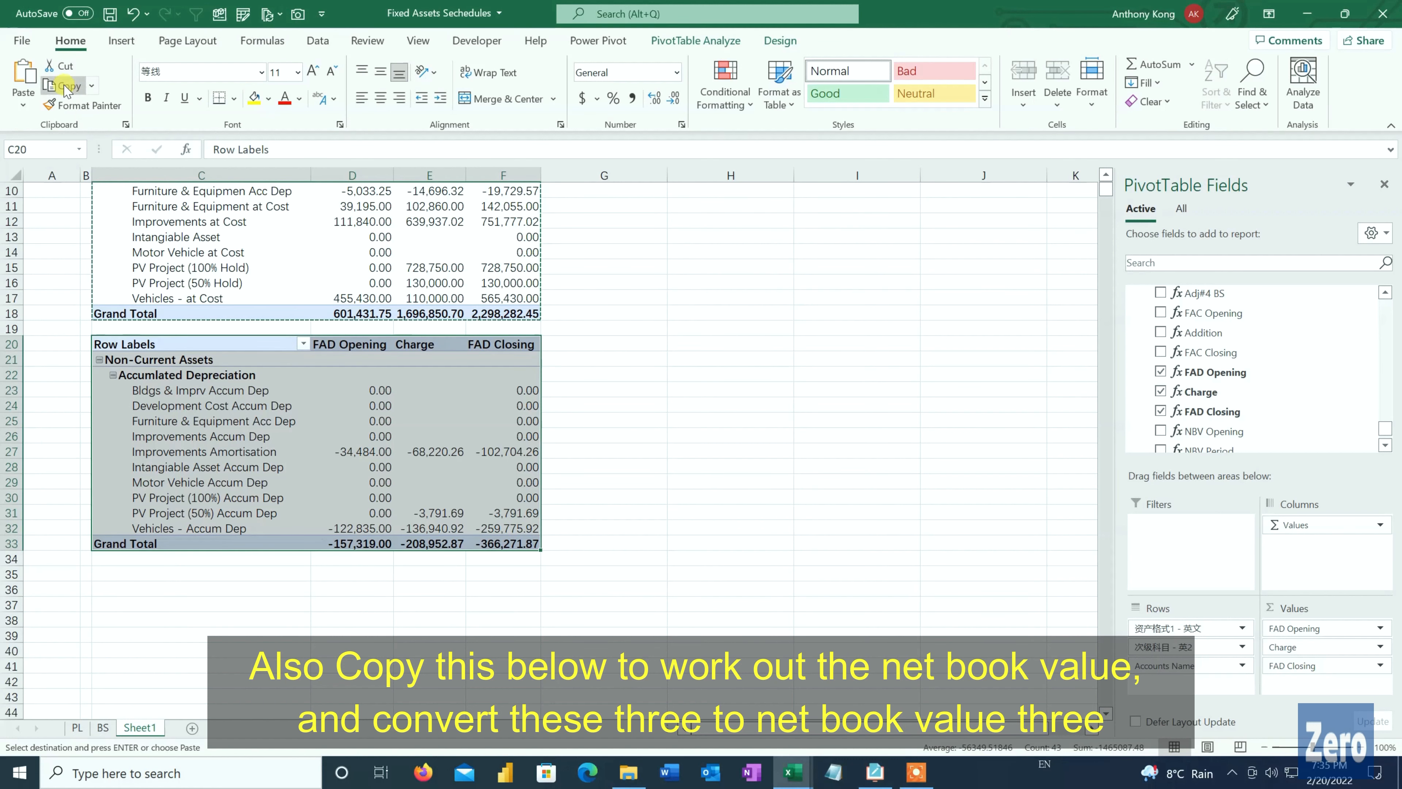
click(199, 574)
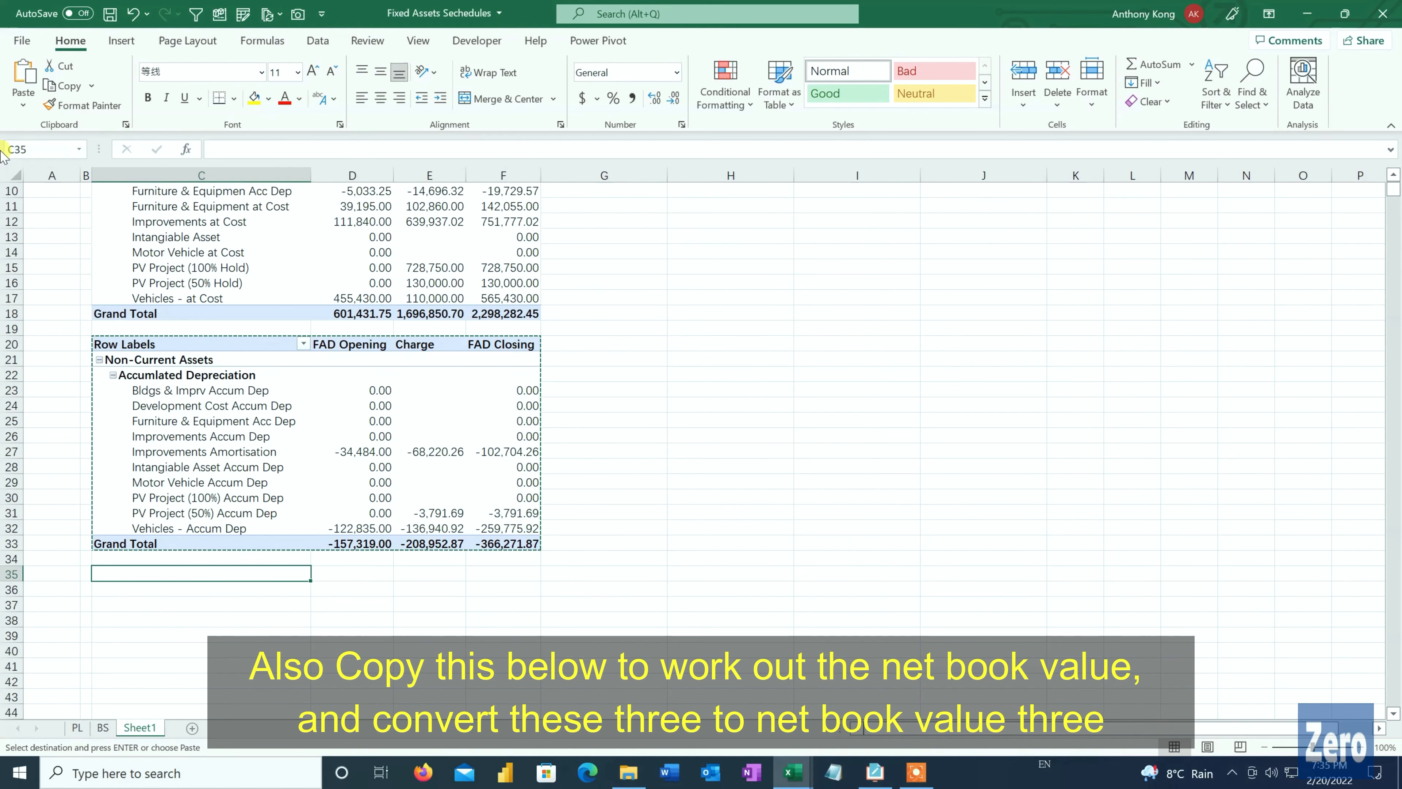
click(23, 75)
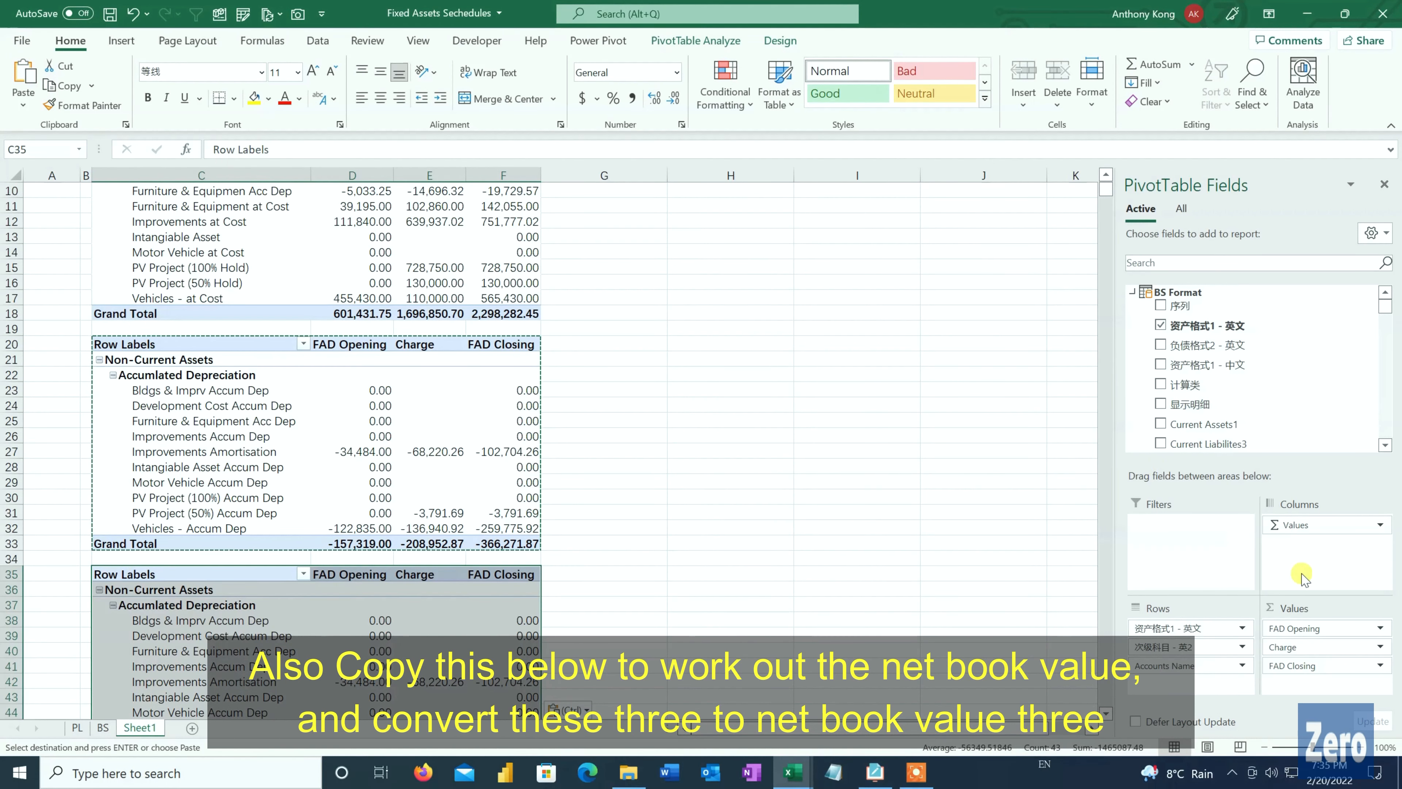
scroll(1198, 364, down, 5)
scroll(1202, 364, up, 5)
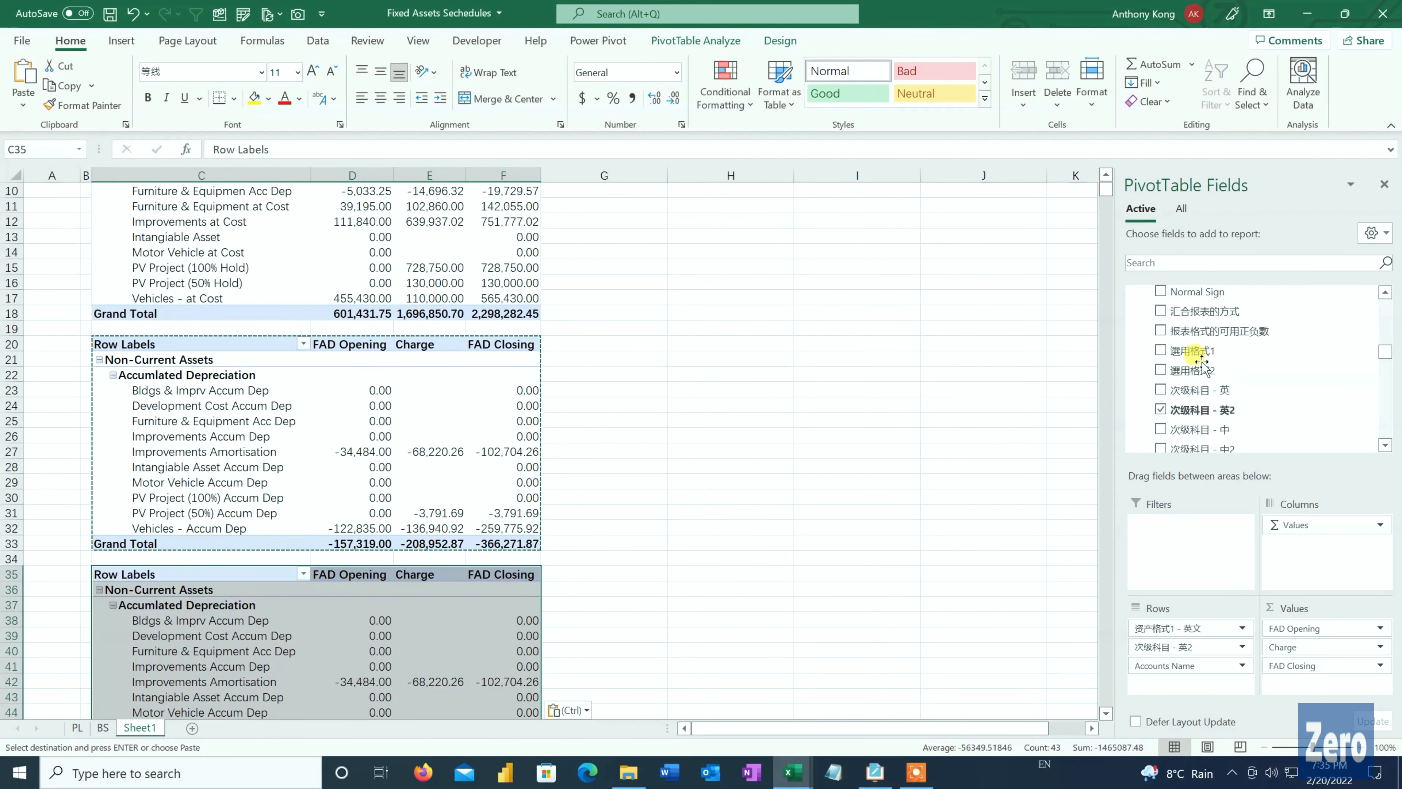
Step: Compare the closing grand totals of the three schedules on Sheet1 with the Non-Current Assets balances on the BS sheet
key(ctrl+Page_Up)
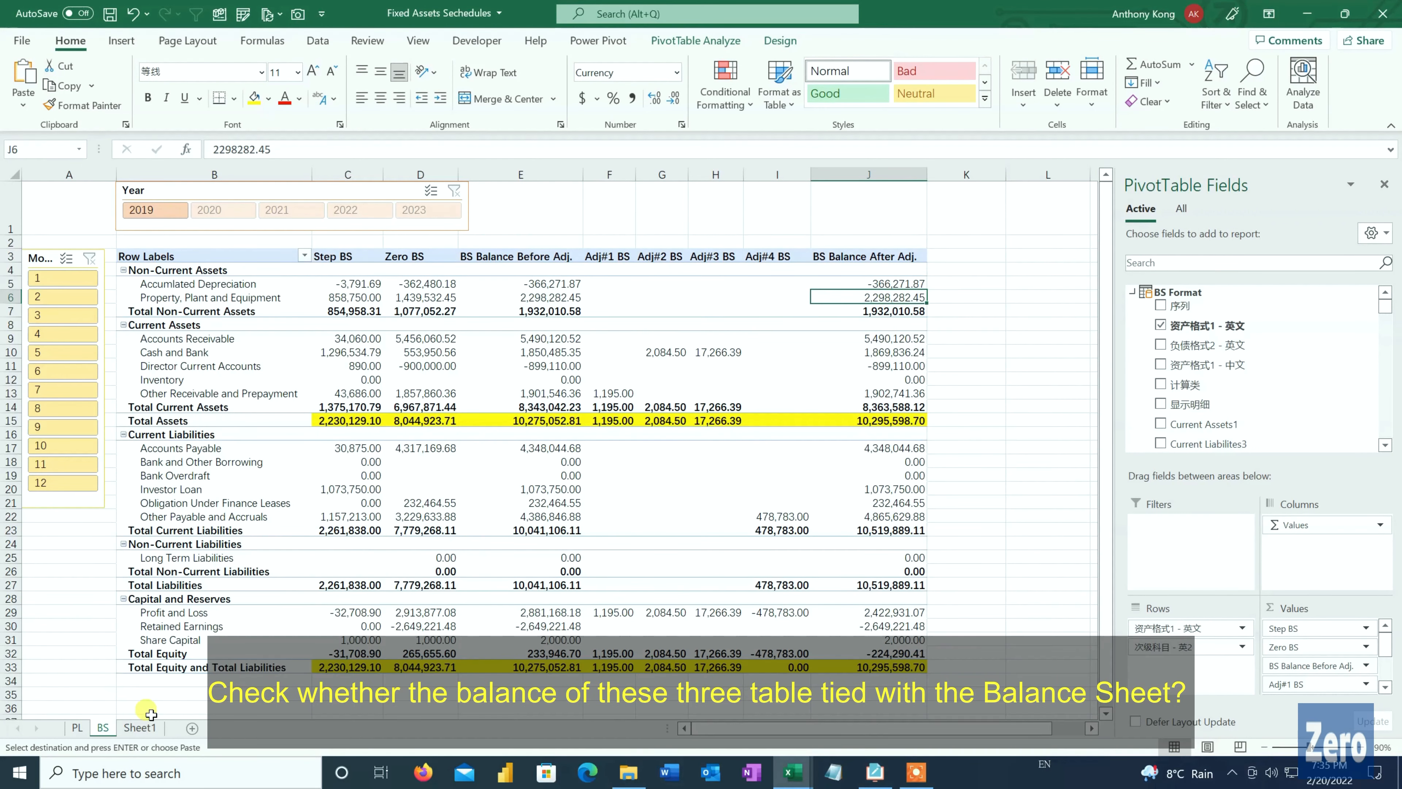
click(141, 728)
scroll(413, 406, down, 3)
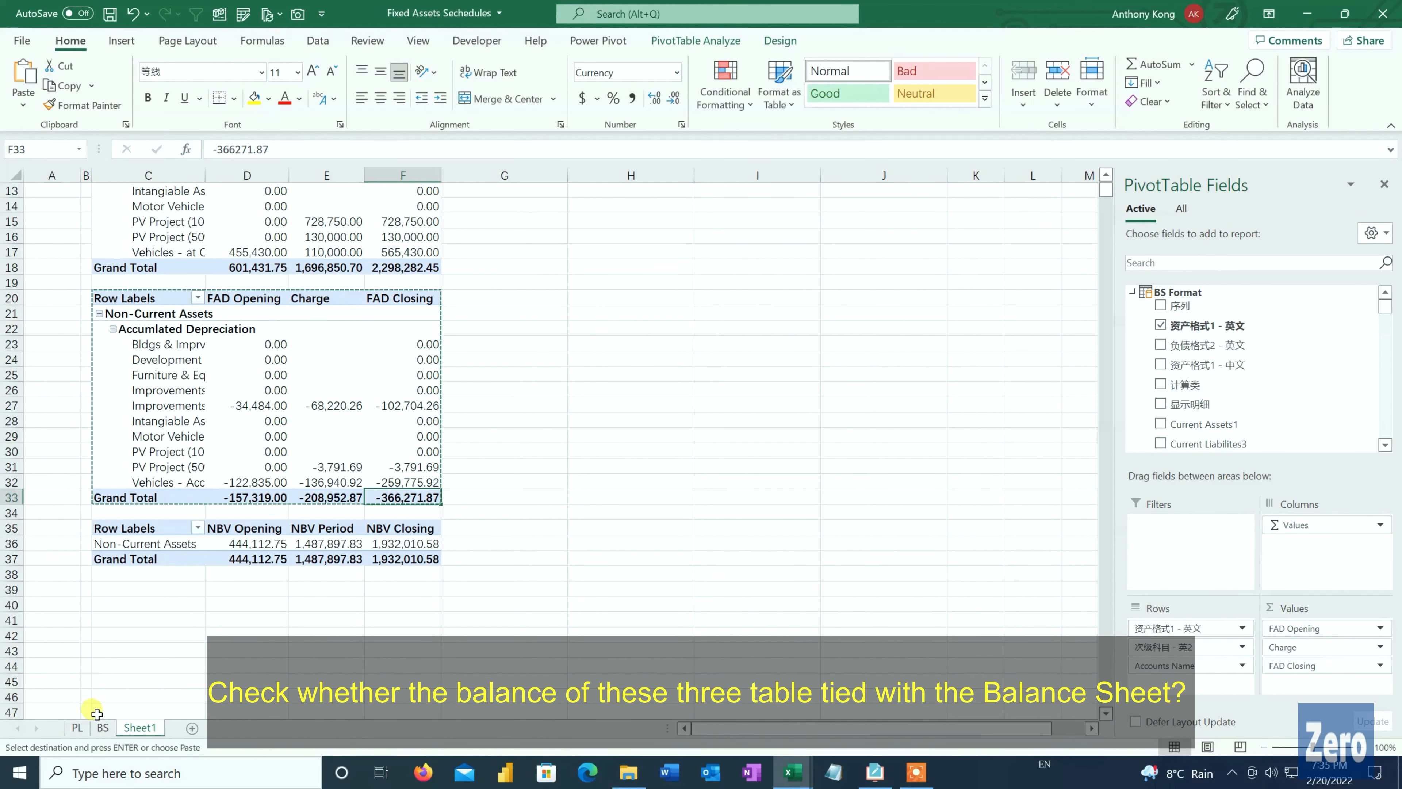
click(104, 727)
click(903, 286)
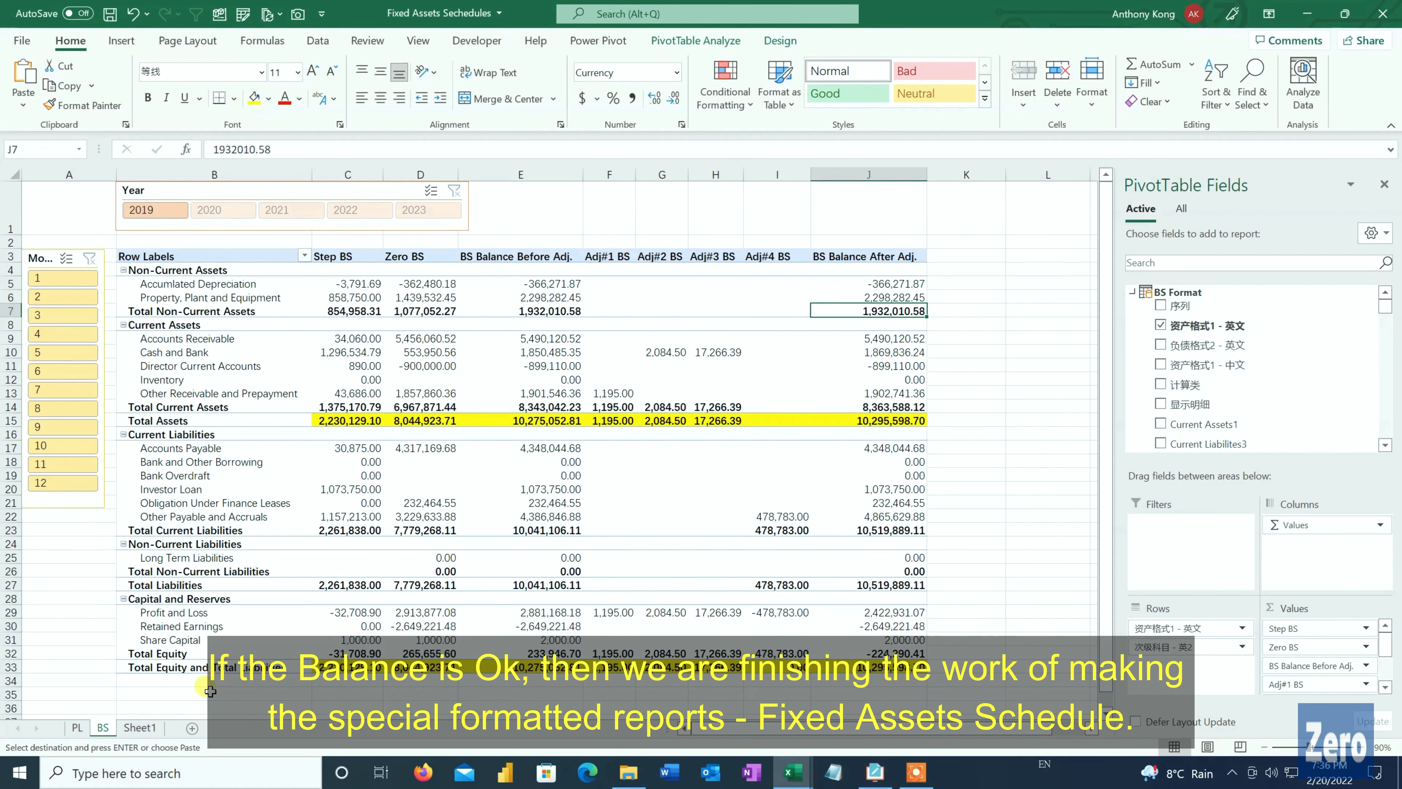
click(141, 728)
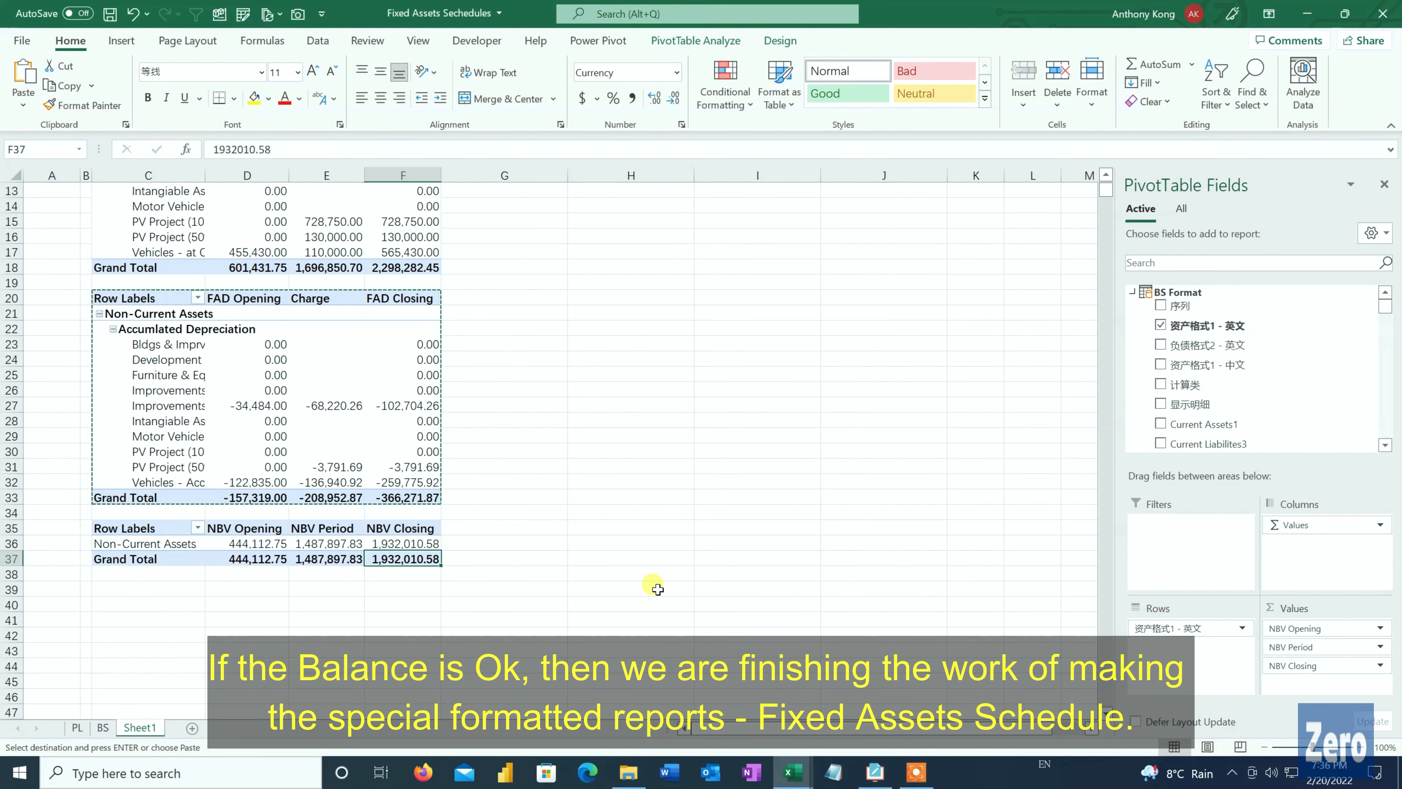
scroll(626, 582, up, 4)
scroll(627, 581, down, 4)
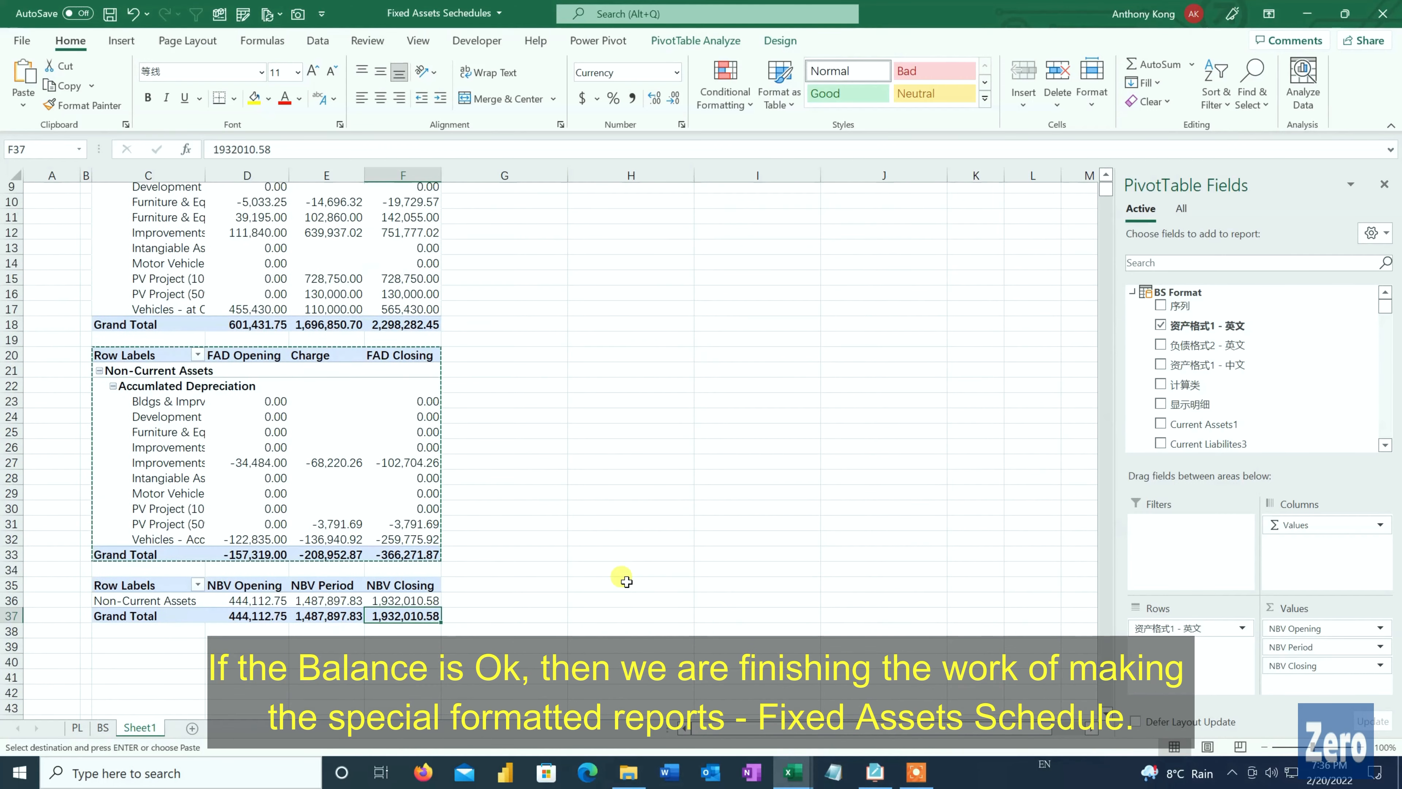
scroll(626, 580, up, 4)
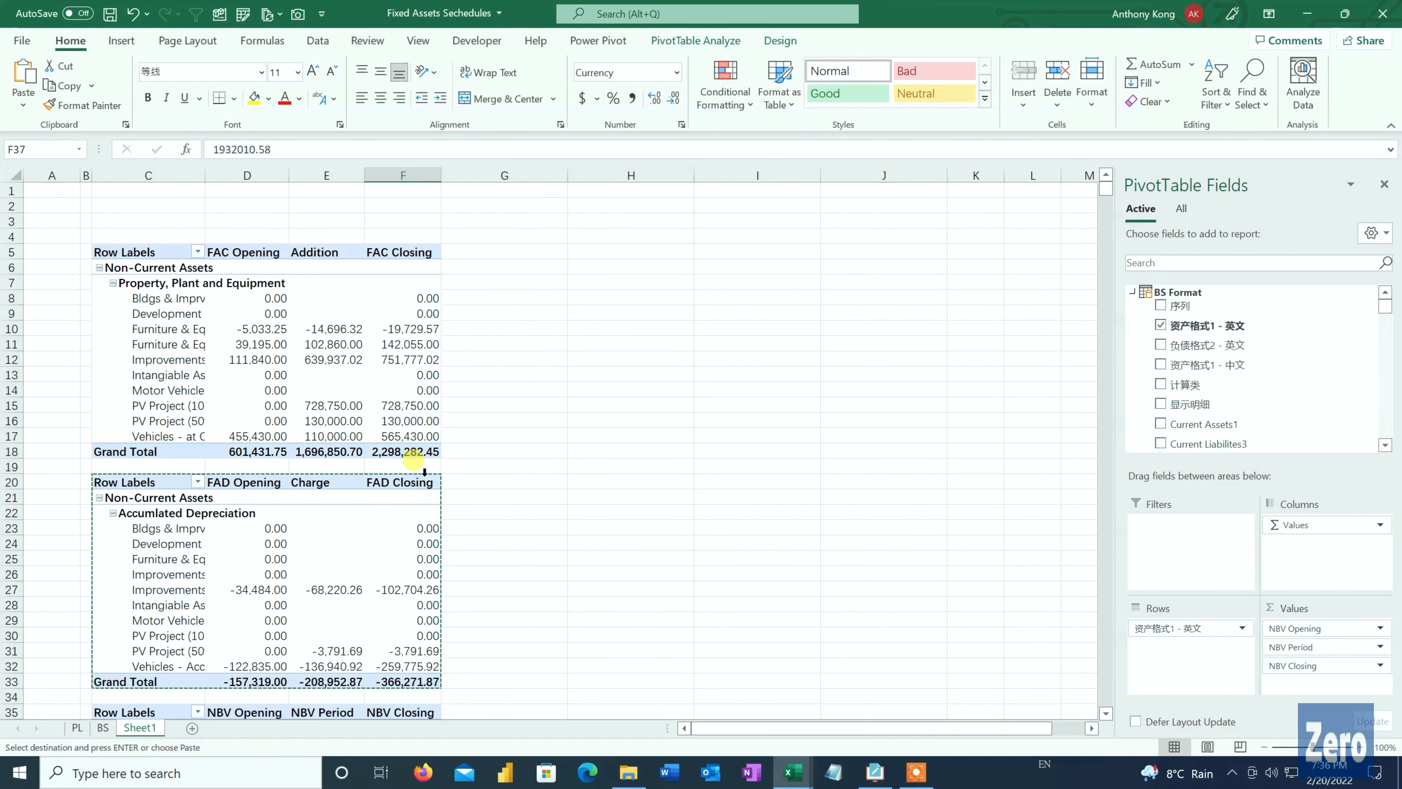
scroll(369, 475, down, 1)
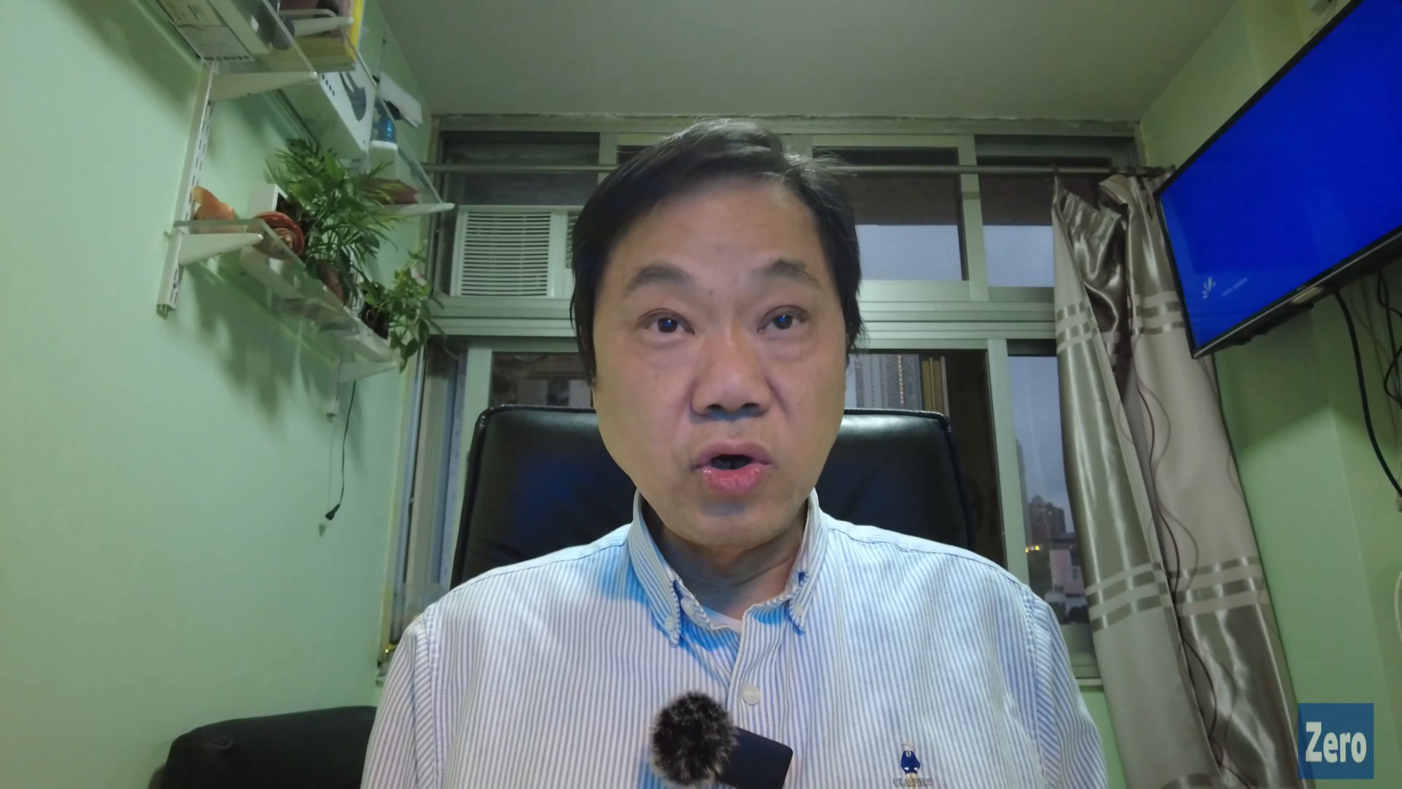